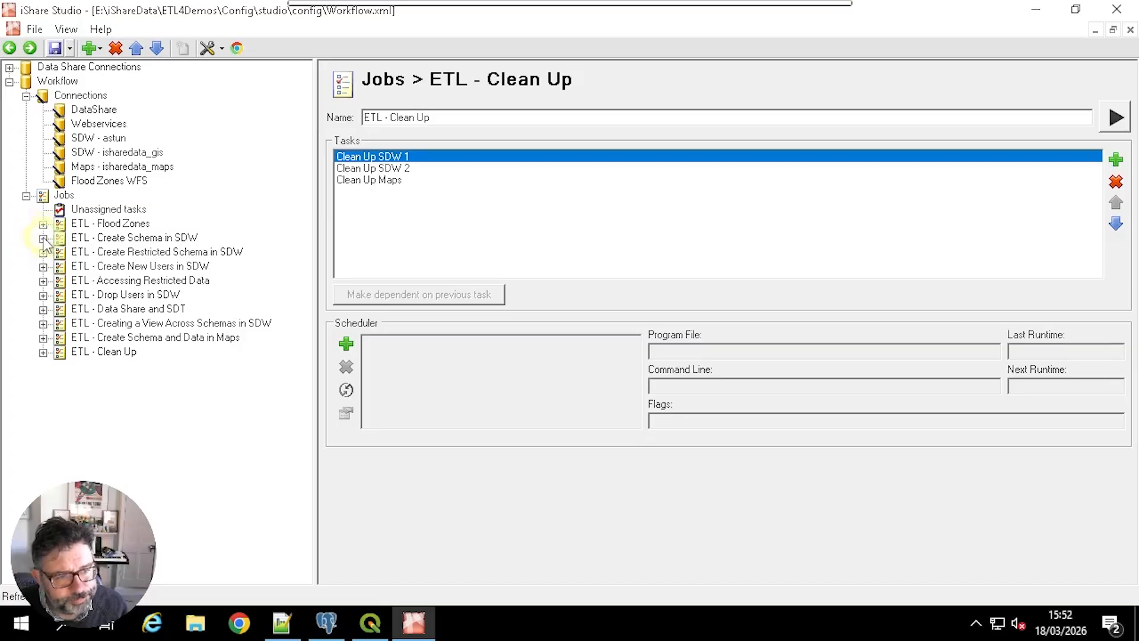
Step: Run the Create new SDW Schema task of the ETL - Create Schema in SDW job and highlight the schema roles in its comment
left_click(99, 240)
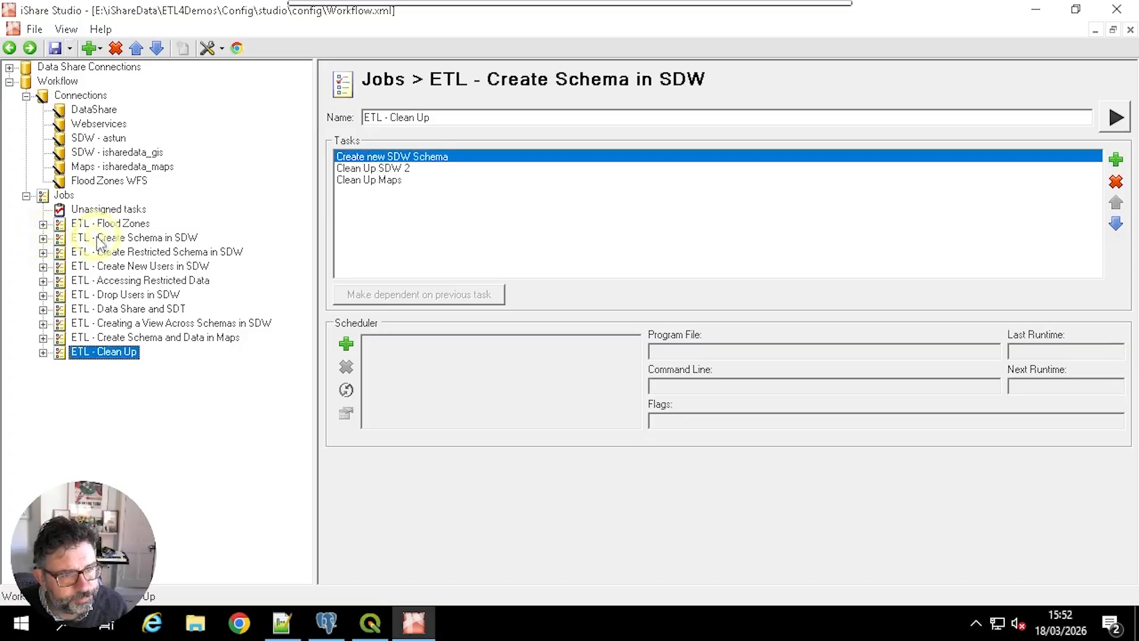
left_click(43, 239)
left_click(113, 254)
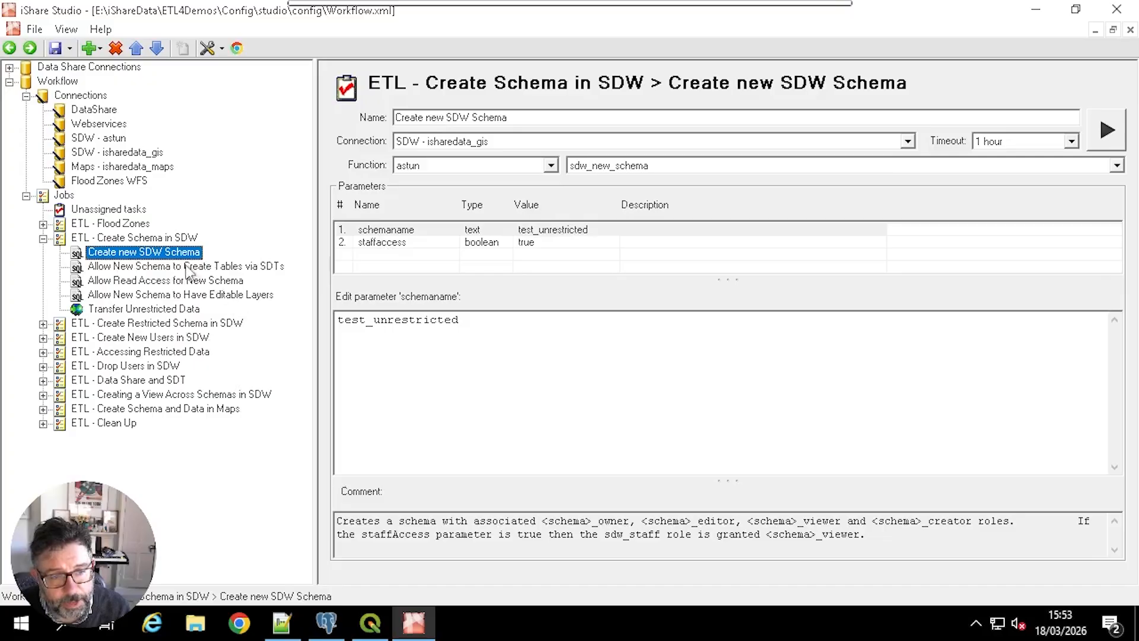
right_click(181, 254)
left_click(228, 264)
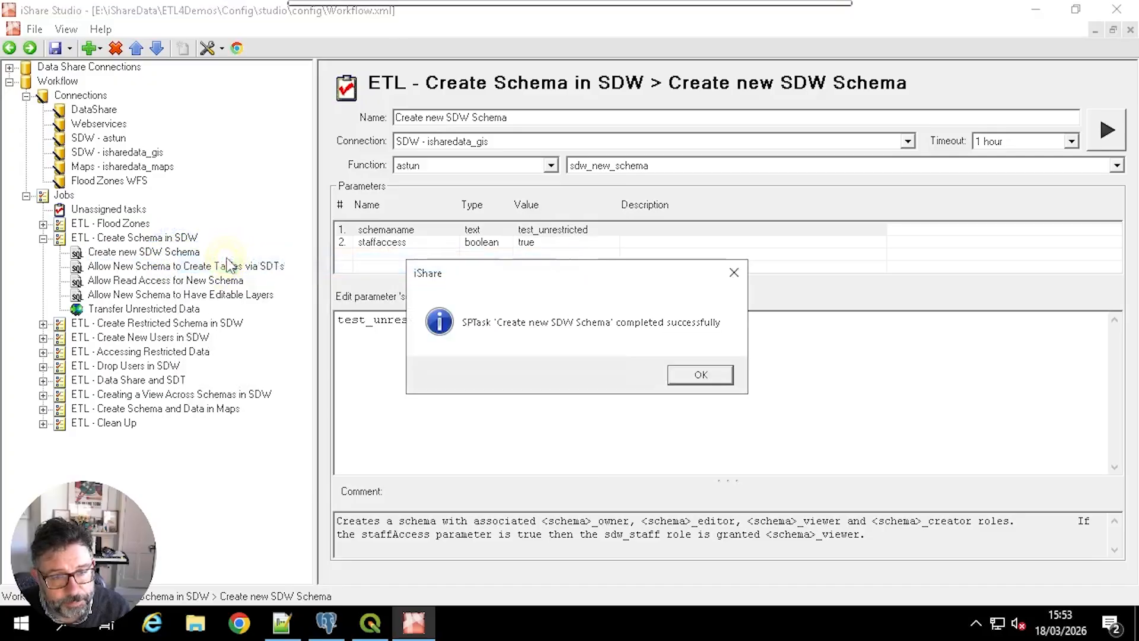
left_click(690, 374)
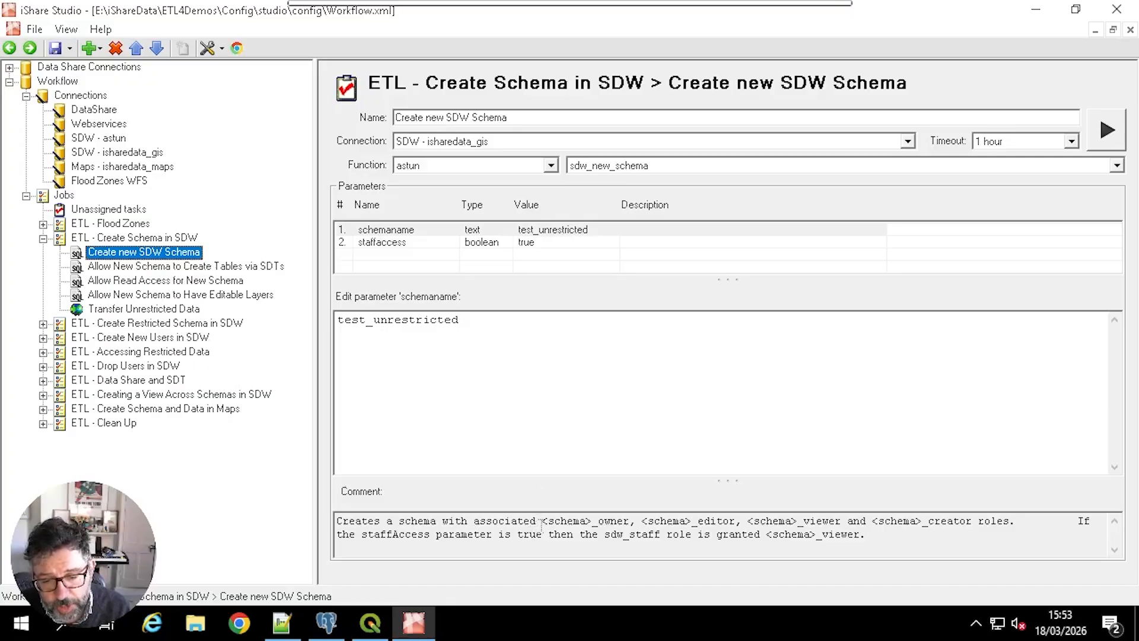
left_click_drag(541, 522, 973, 518)
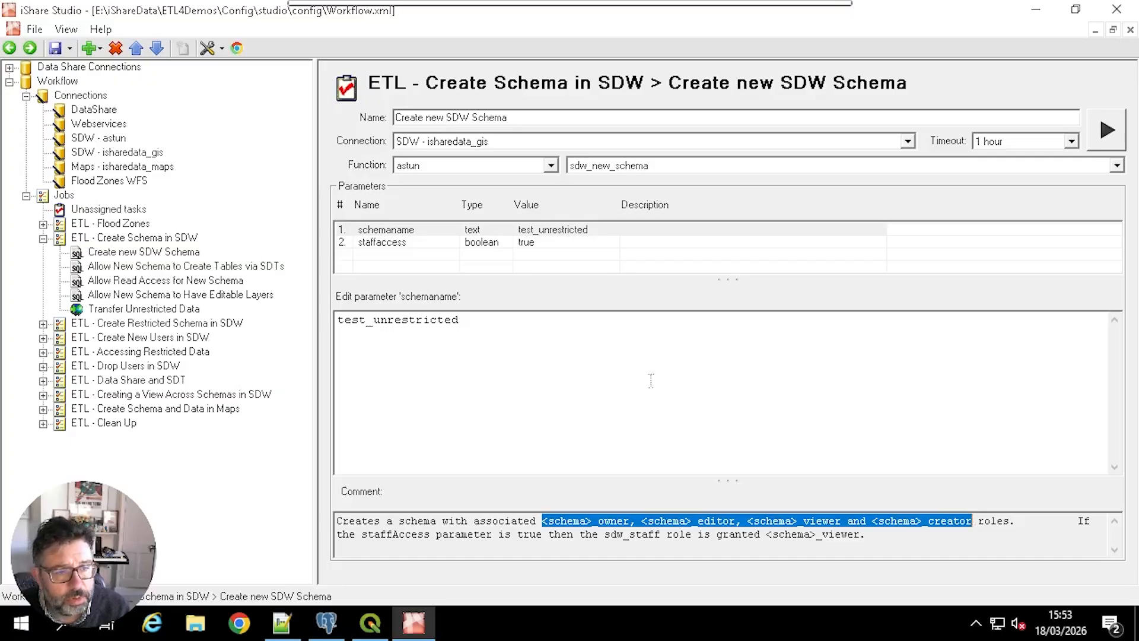
Step: Run the Allow New Schema to Create Tables via SDTs task to grant test_unrestricted_owner to editor
left_click(193, 266)
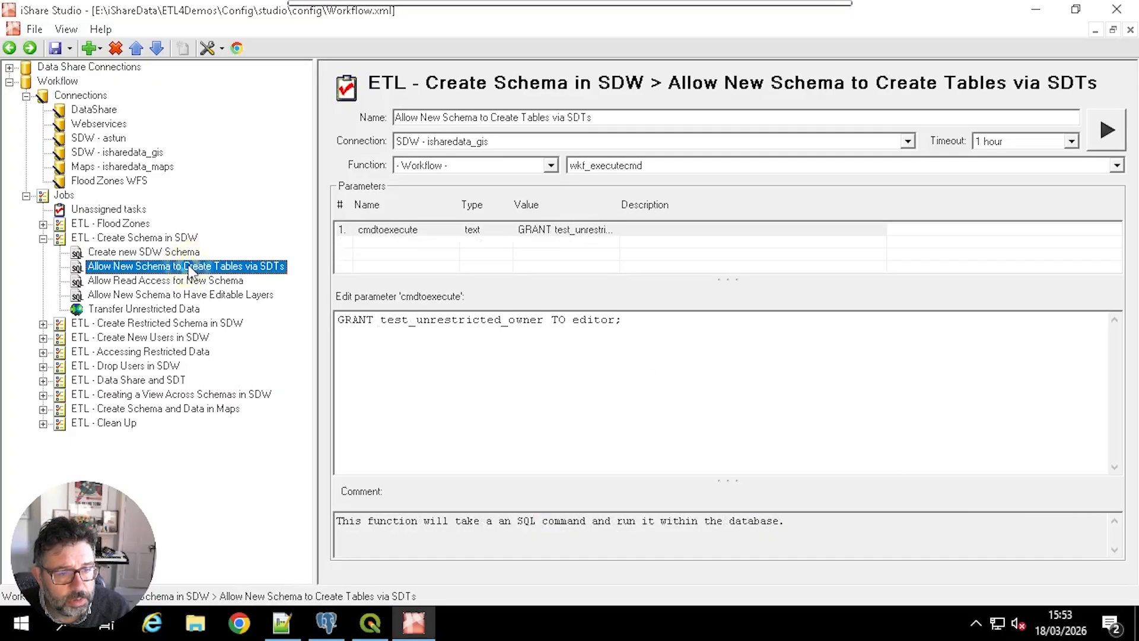
right_click(189, 269)
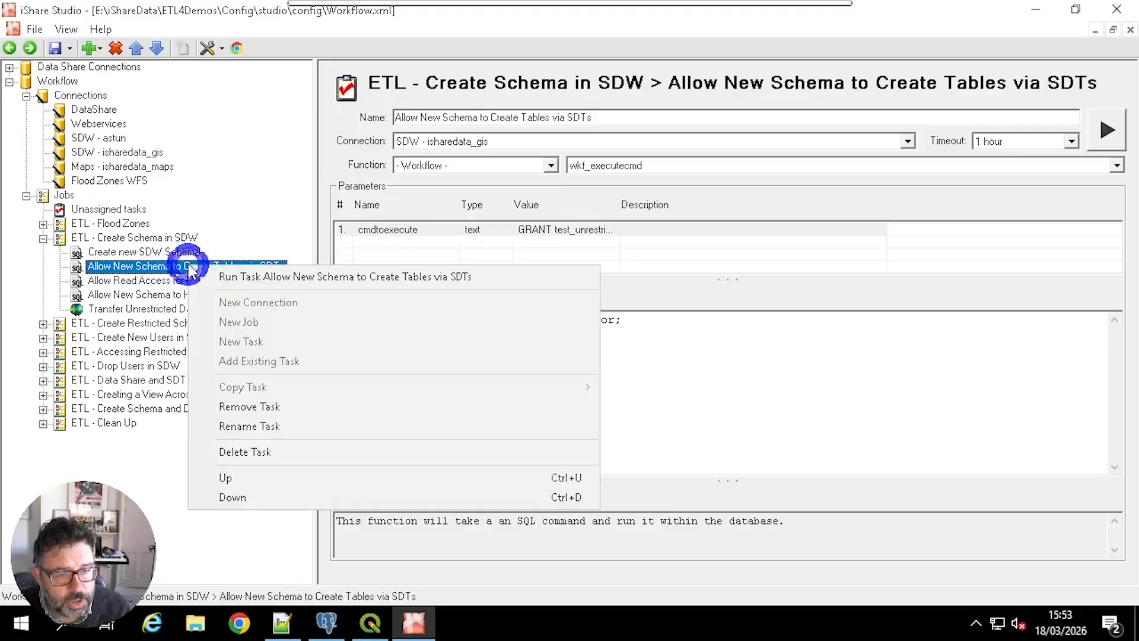
left_click(298, 278)
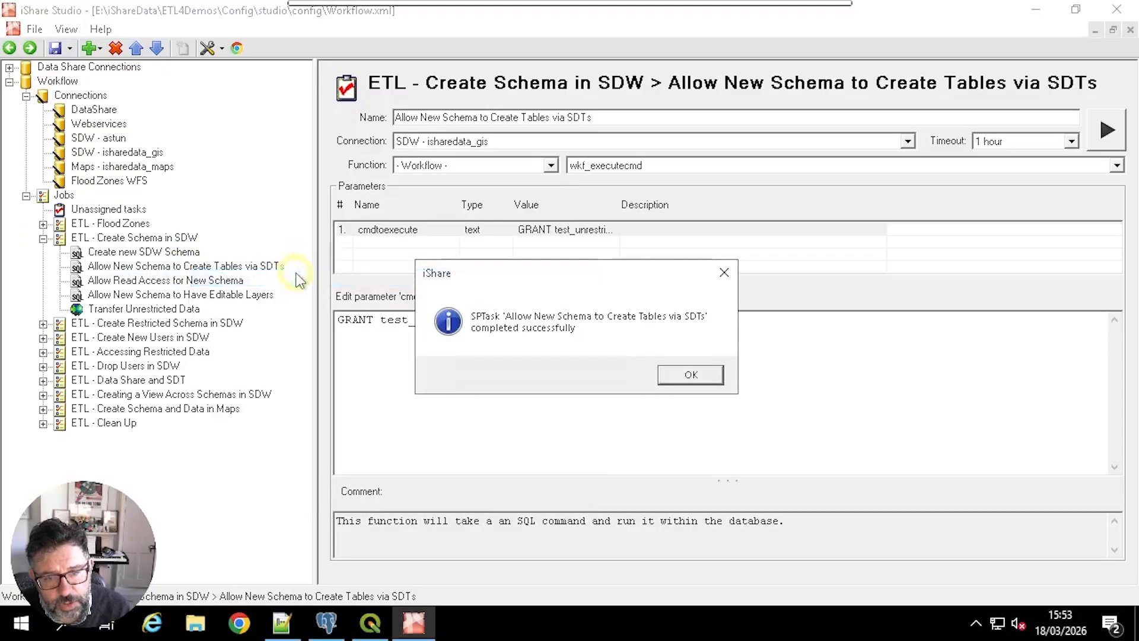
left_click(697, 378)
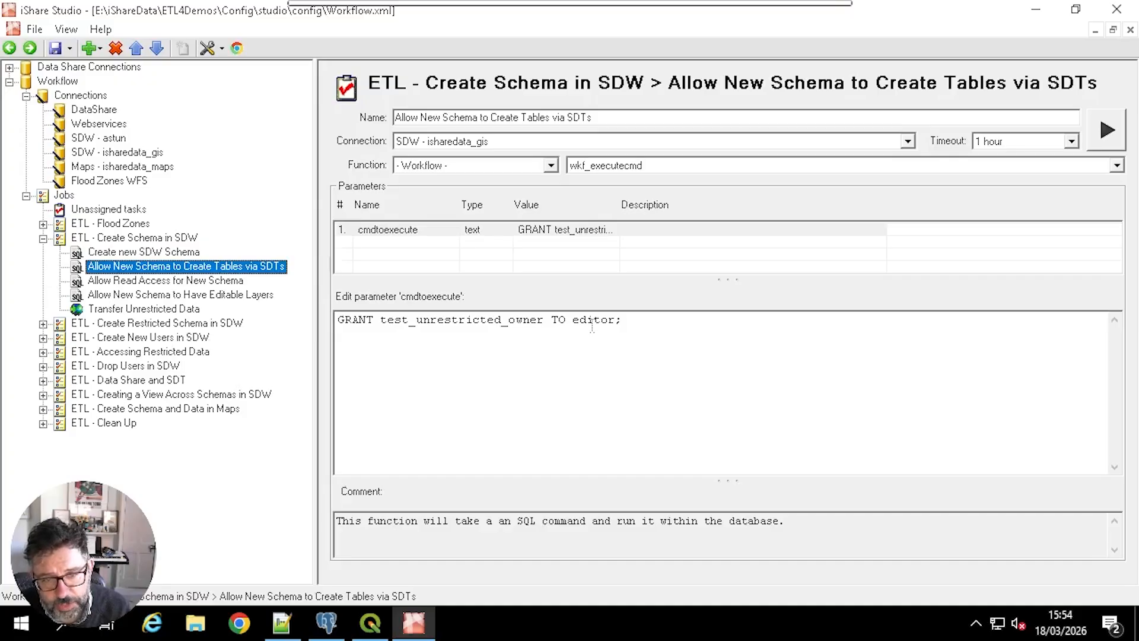
Step: Run the Allow Read Access for New Schema task to grant test_unrestricted_viewer to ishare_reader
left_click(189, 281)
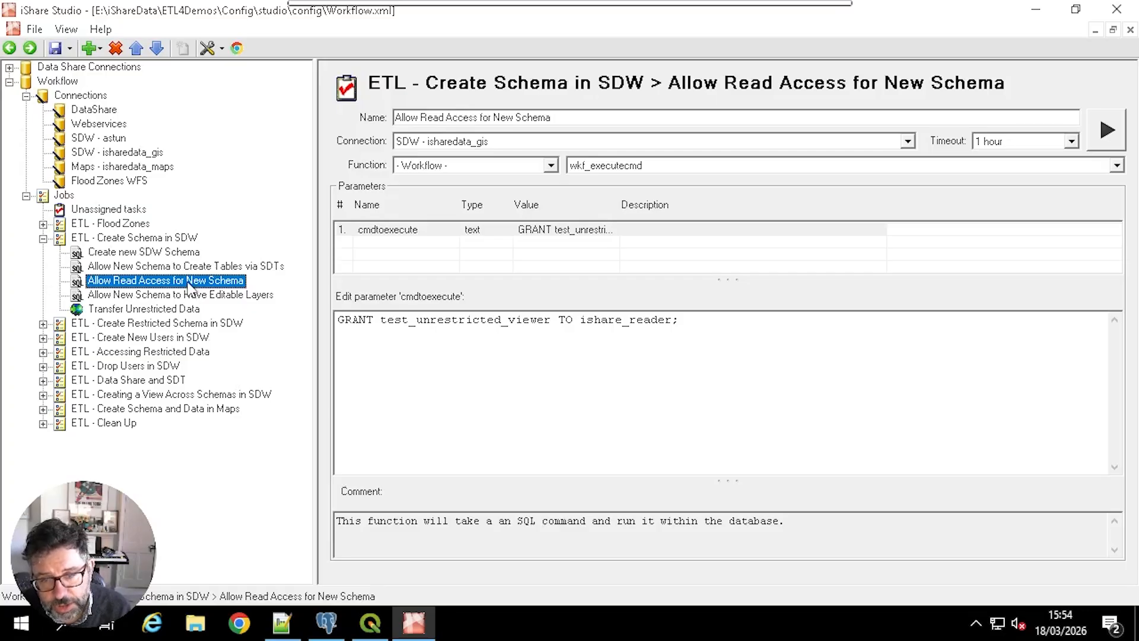
right_click(189, 287)
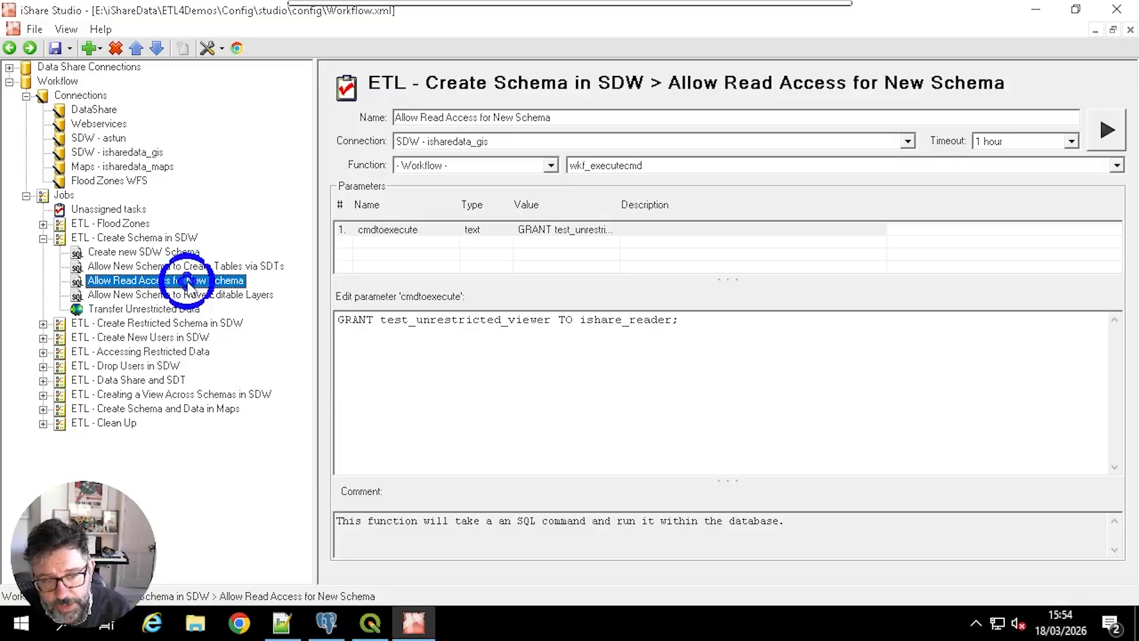
left_click(244, 294)
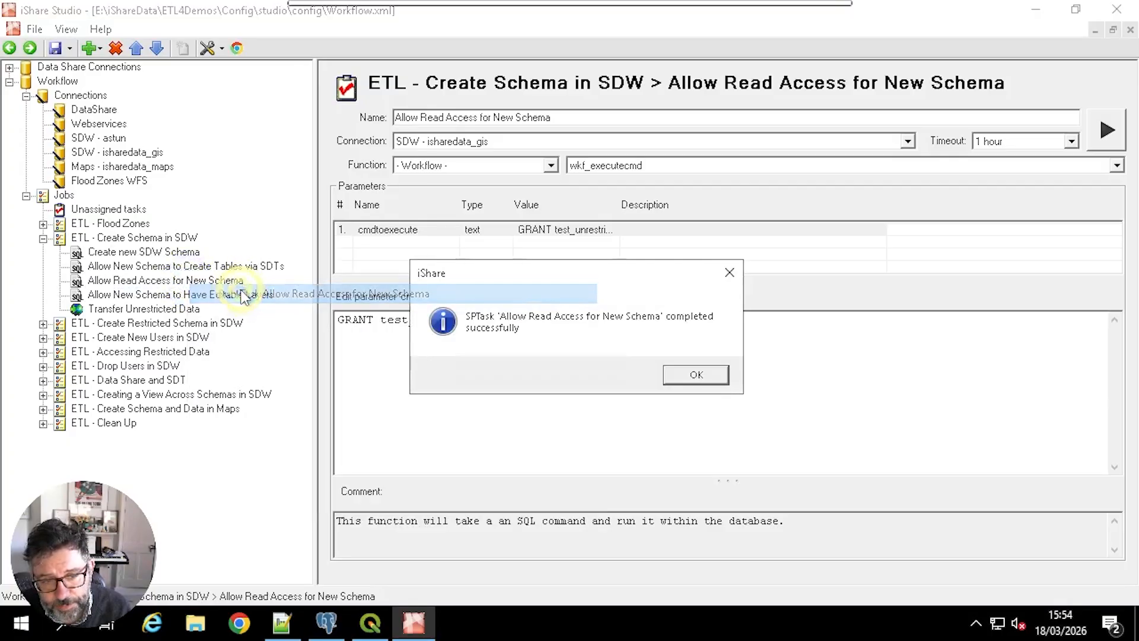
left_click(684, 372)
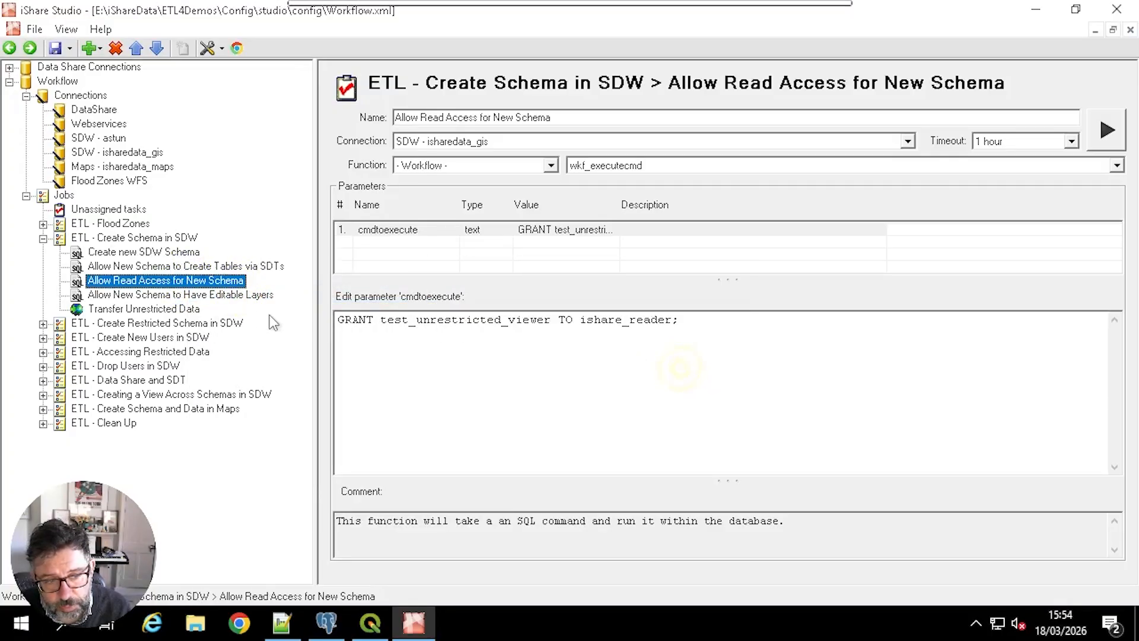
Step: Review the Allow New Schema to Have Editable Layers task and run the Transfer Unrestricted Data task
left_click(208, 294)
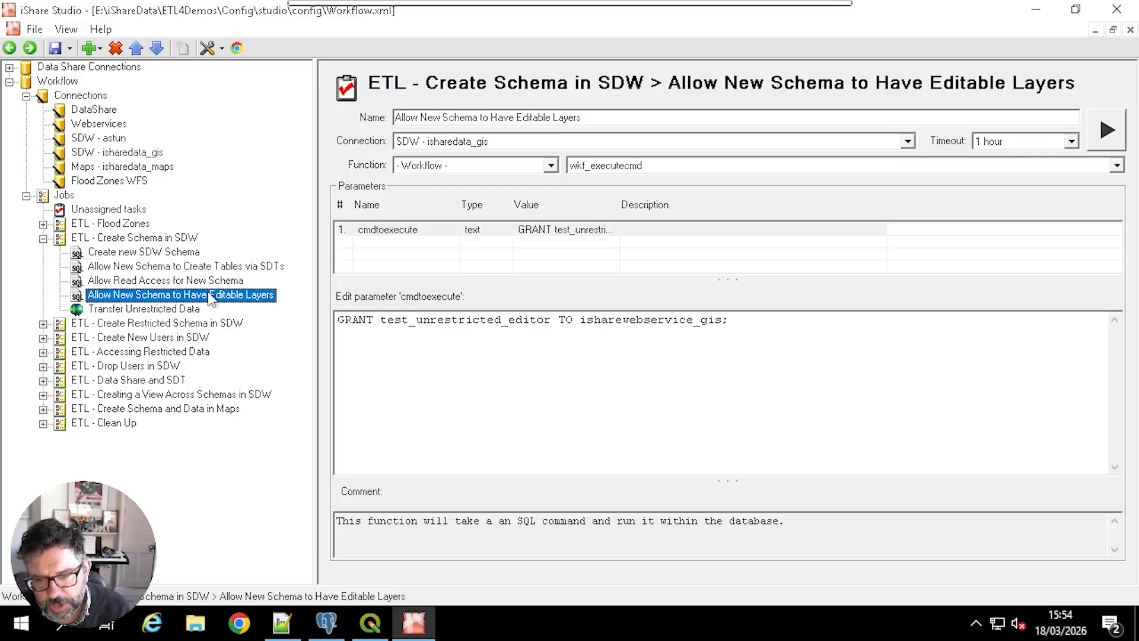
left_click(169, 311)
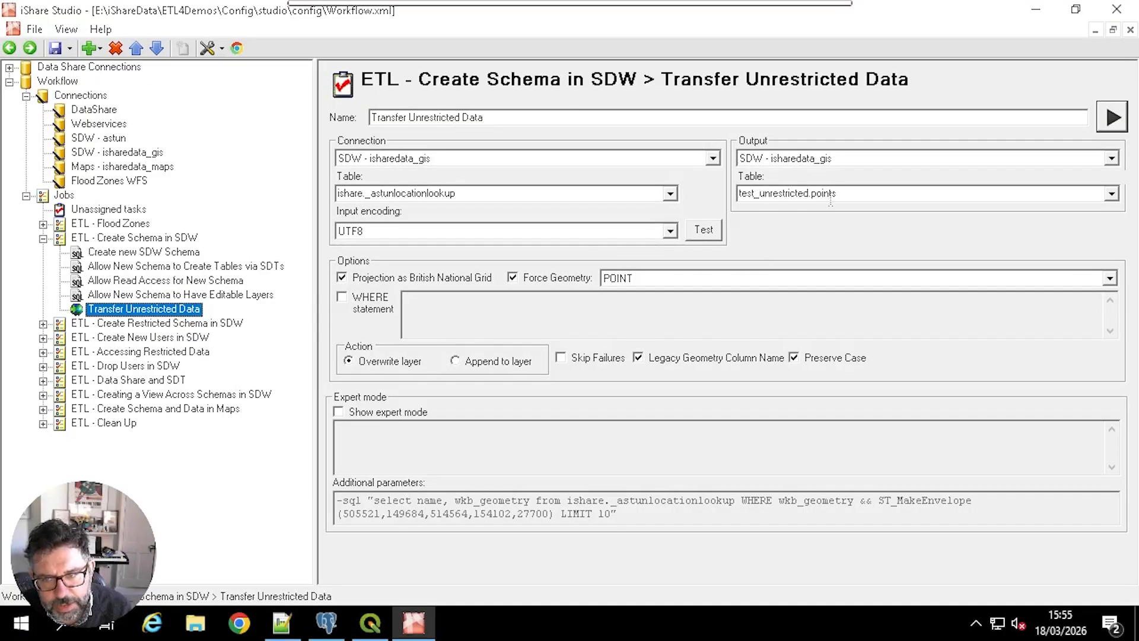
right_click(182, 315)
left_click(255, 318)
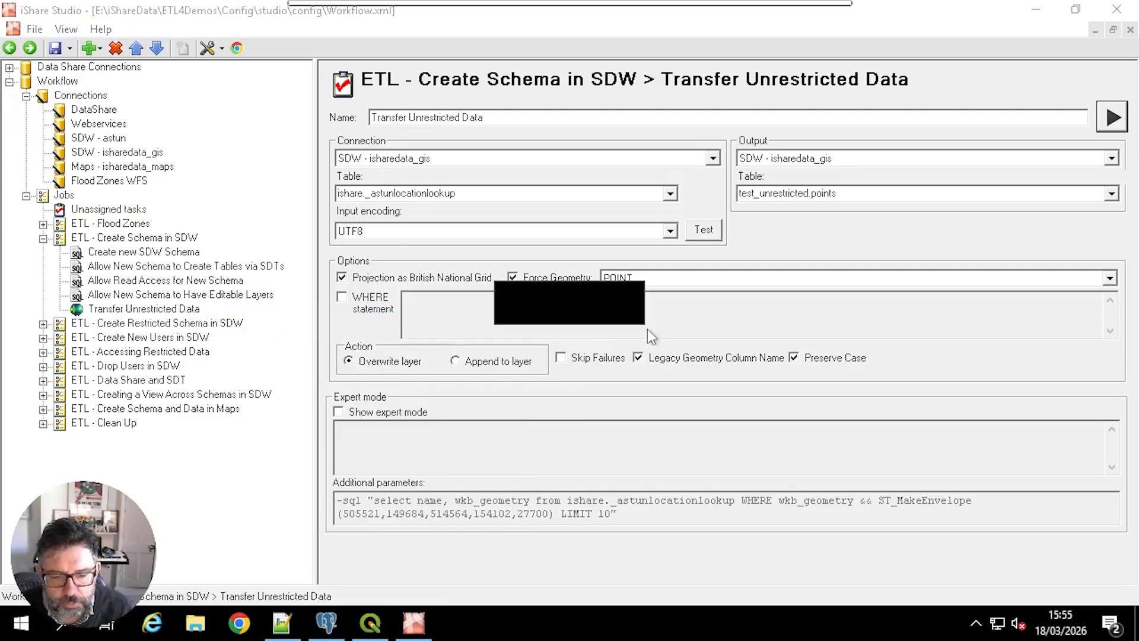
left_click(688, 377)
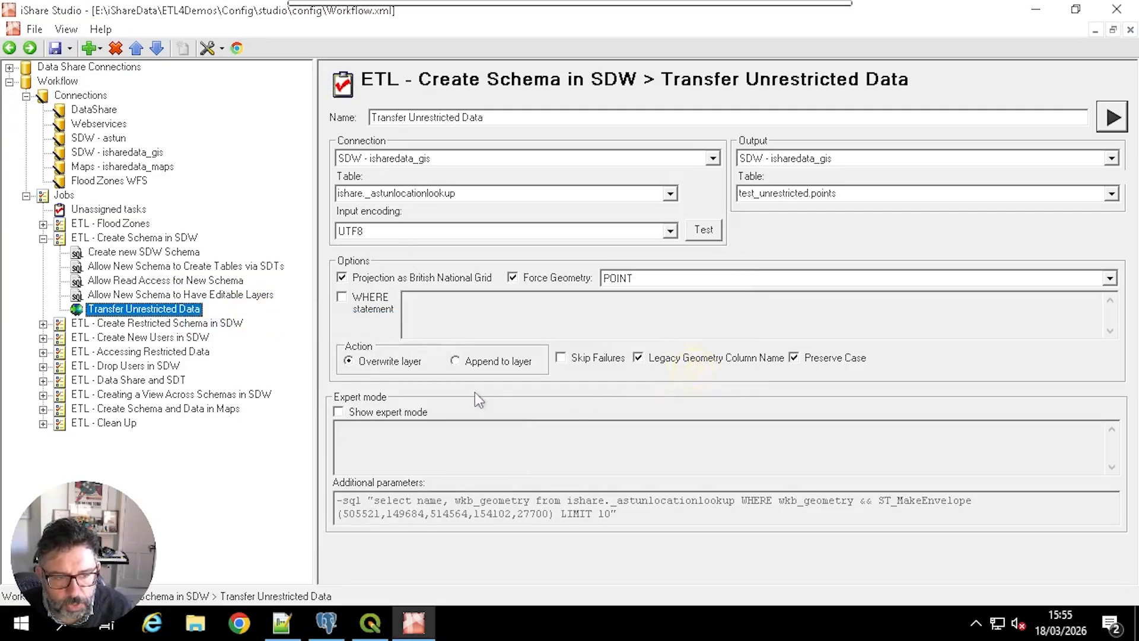
Step: Review the Create new SDW Restricted Schema task's parameters and run the whole ETL - Create Restricted Schema in SDW job
left_click(42, 323)
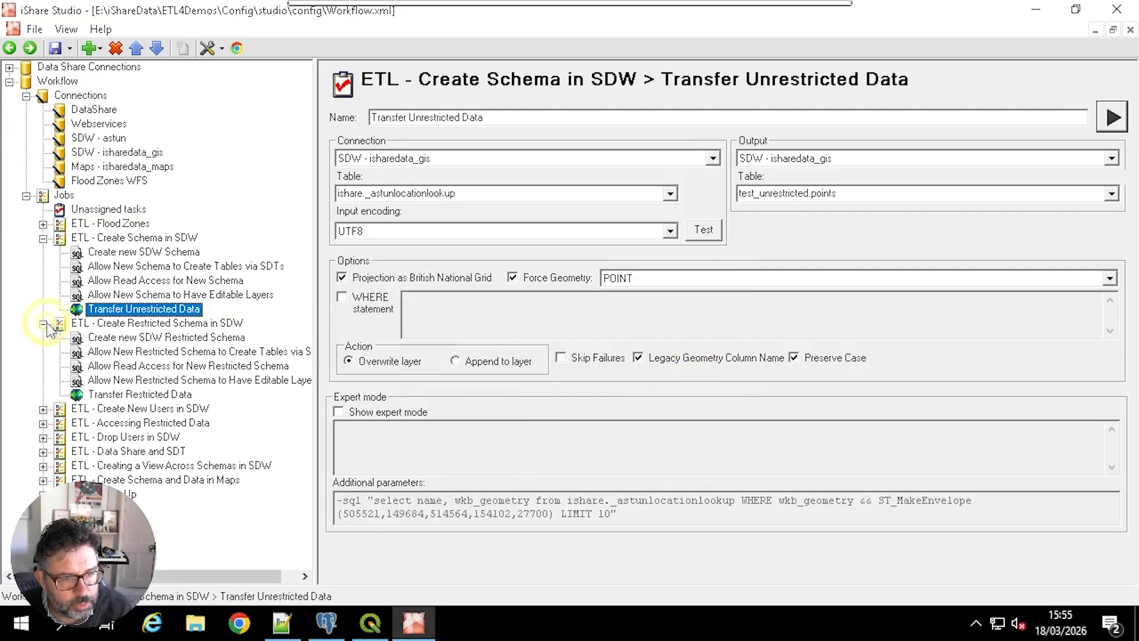
left_click(184, 339)
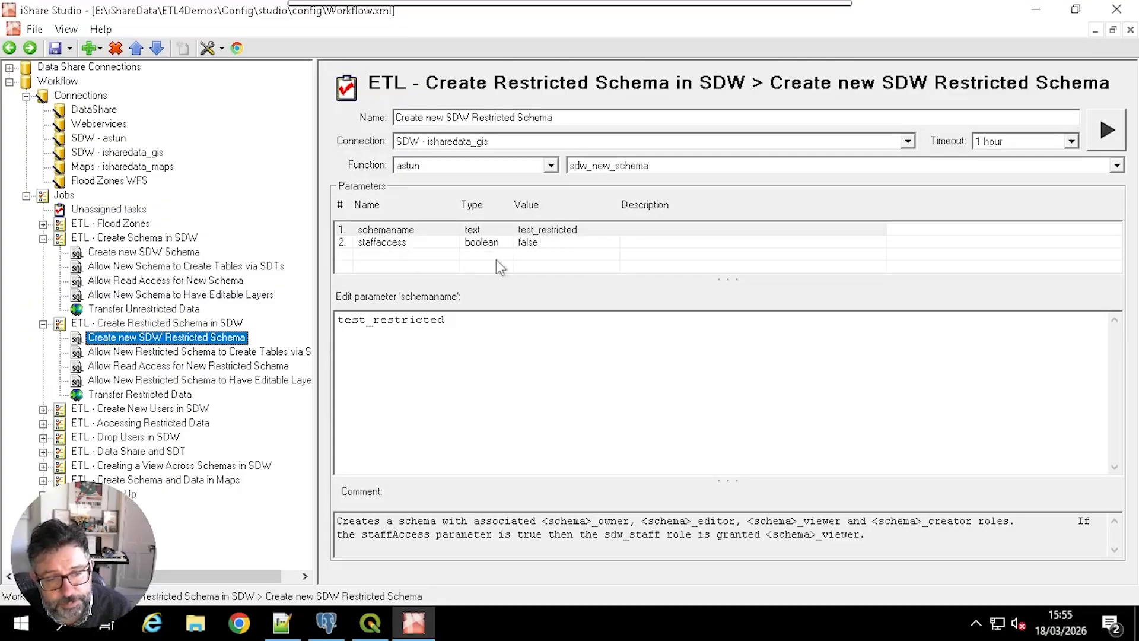
left_click(173, 323)
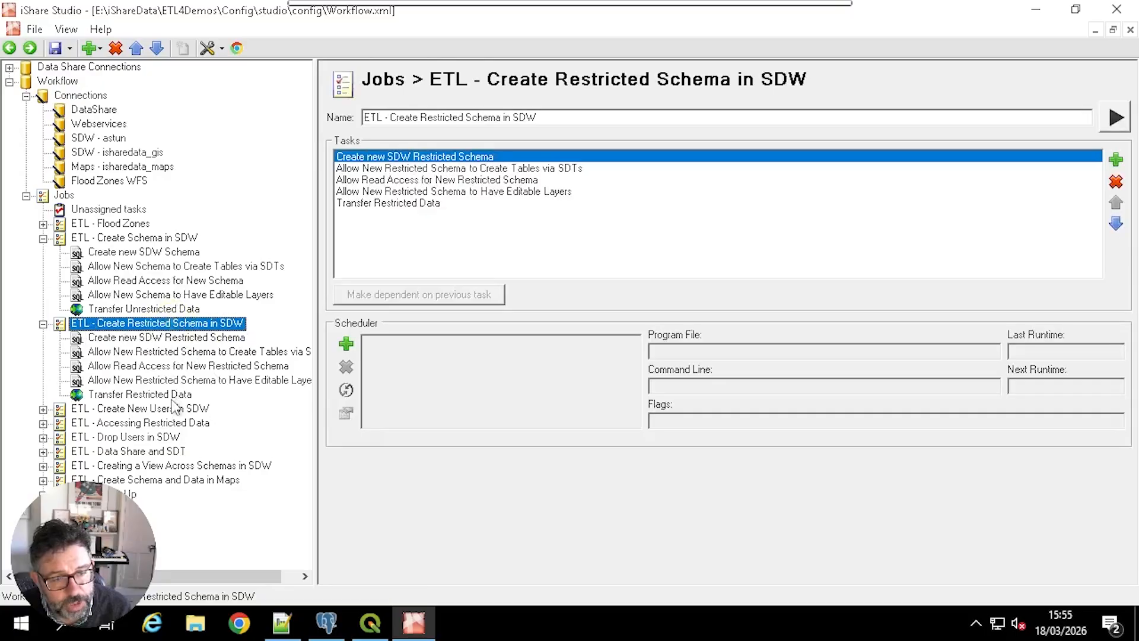
right_click(174, 325)
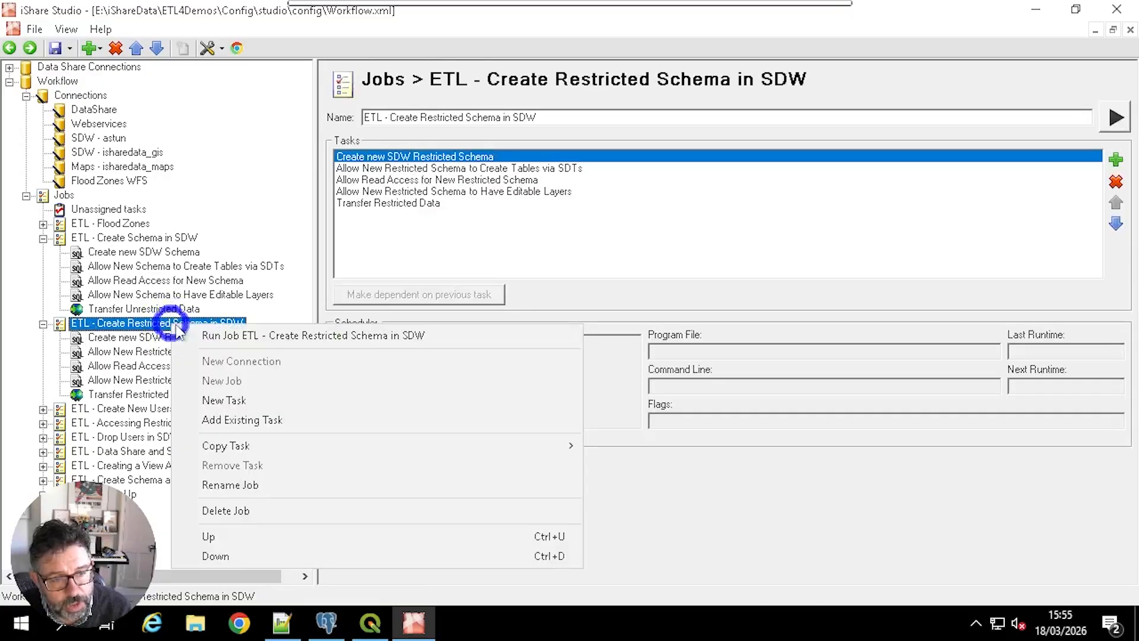
left_click(240, 335)
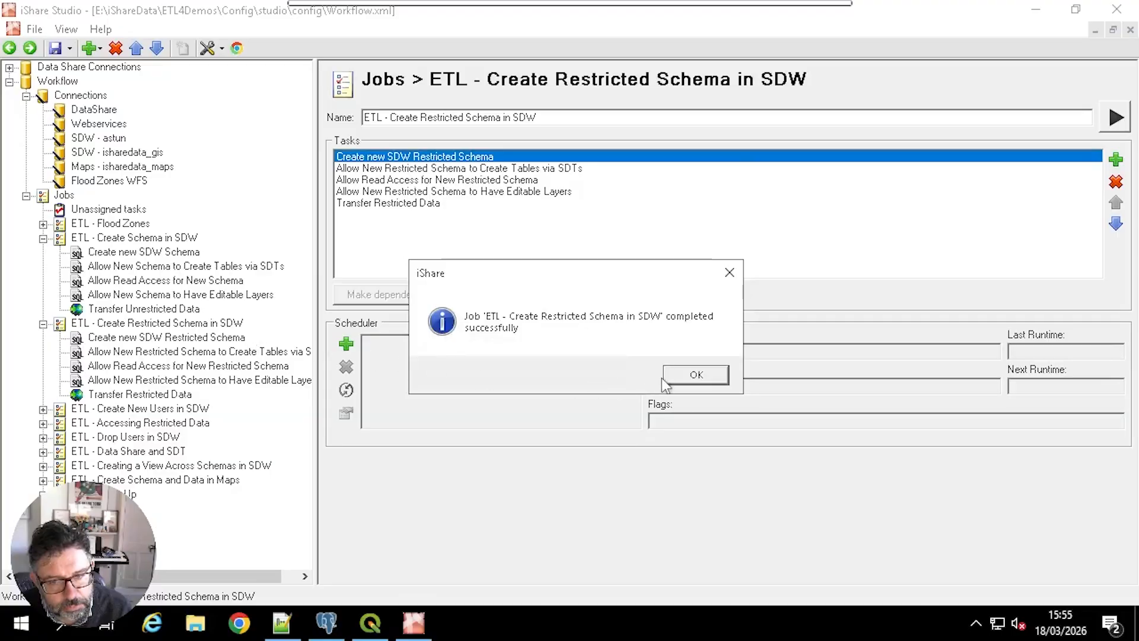
left_click(687, 376)
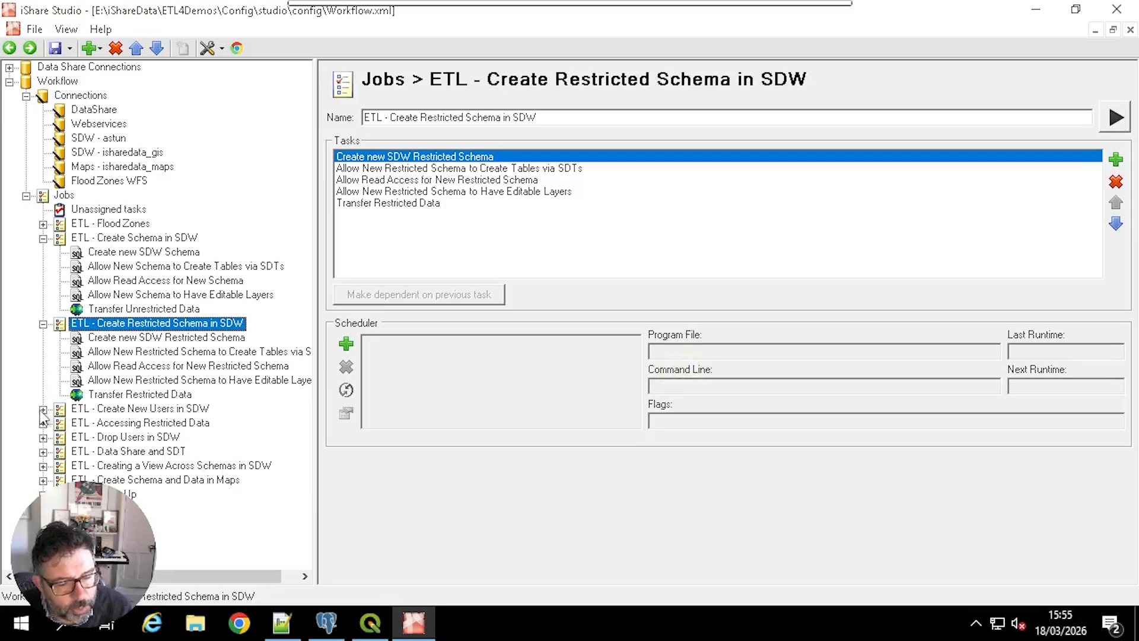
Step: Run the Create SDW User task of the ETL - Create New Users in SDW job
left_click(43, 410)
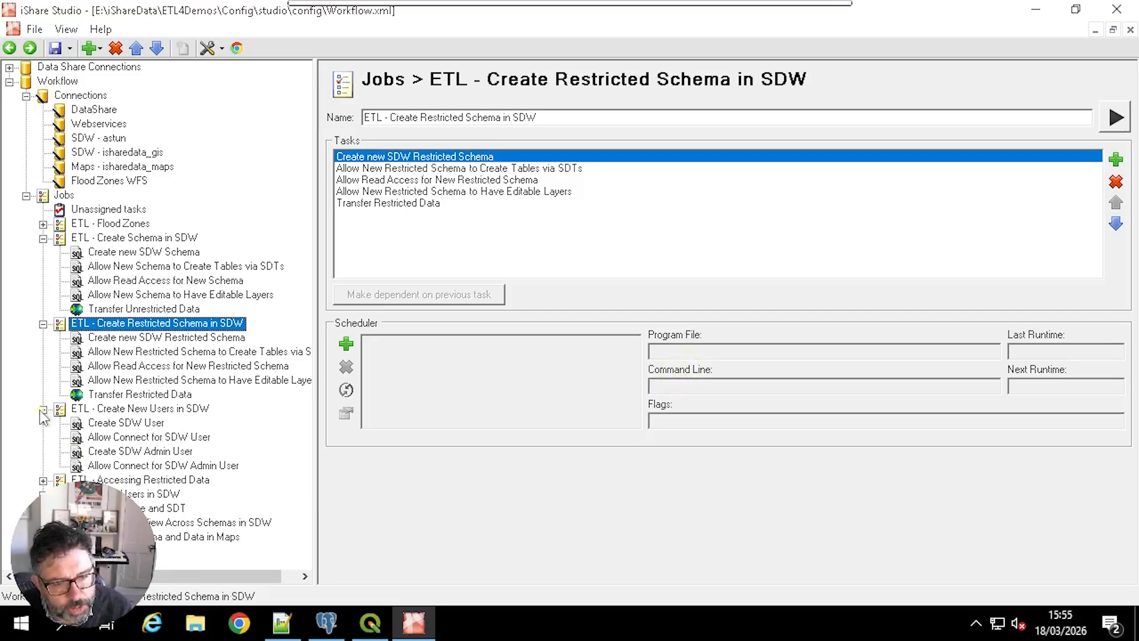
left_click(131, 423)
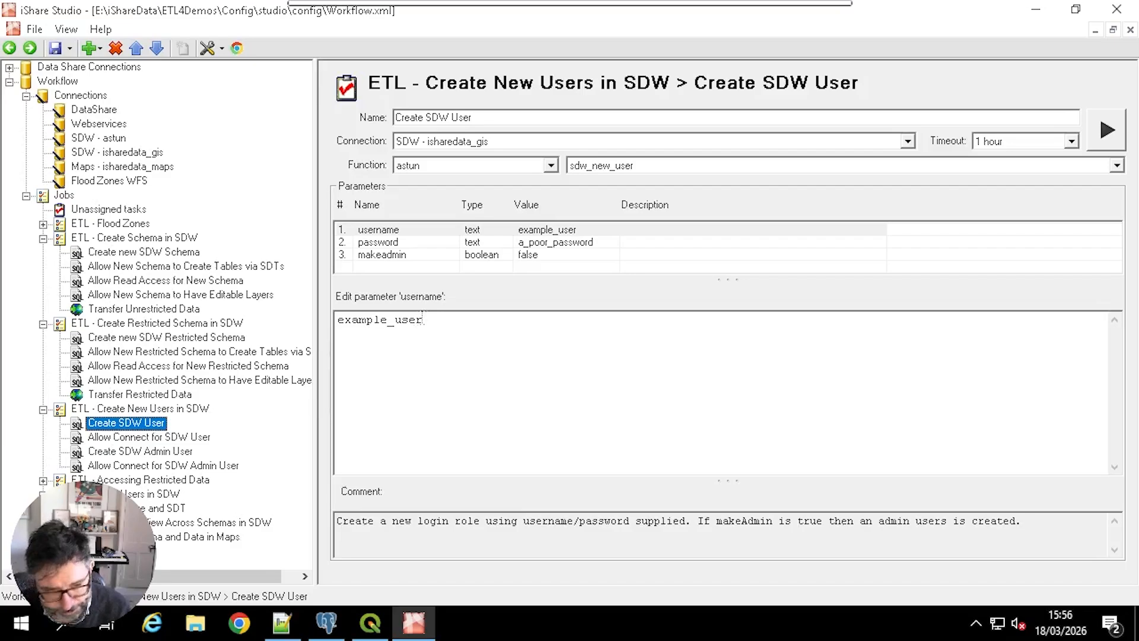
right_click(153, 422)
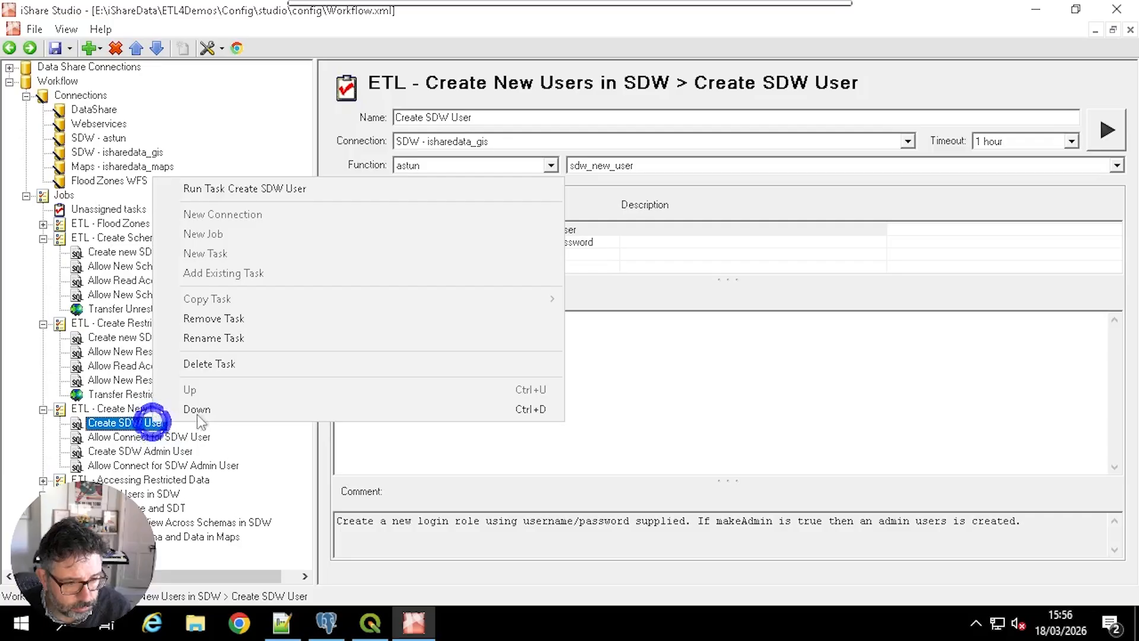
left_click(282, 194)
left_click(679, 374)
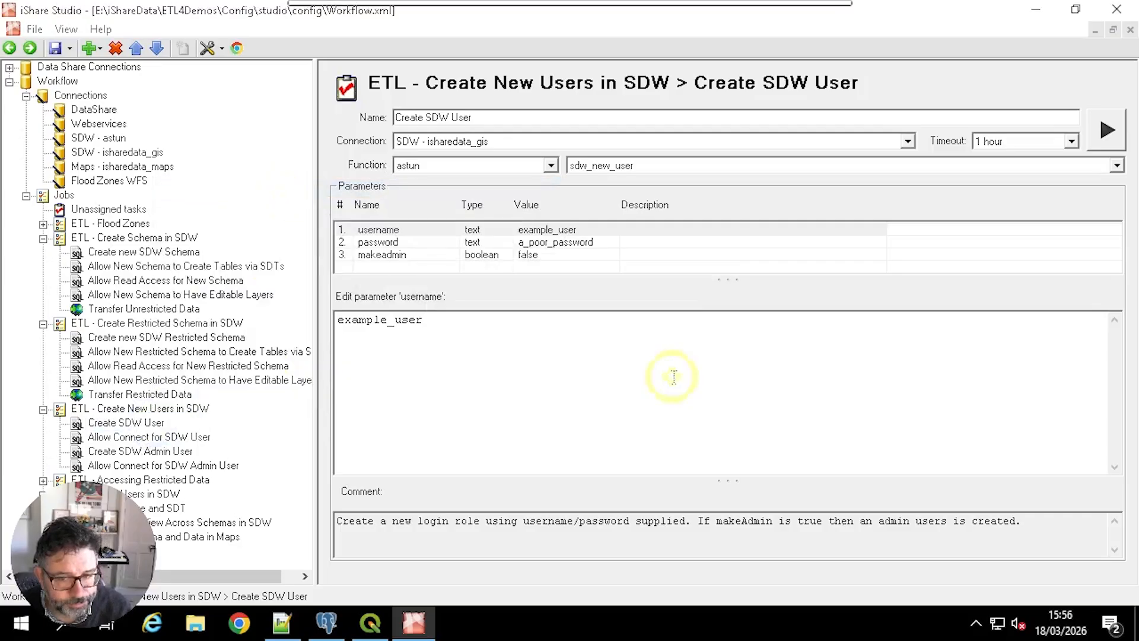
Step: Run the Allow Connect for SDW User task to grant the new user connect rights on the sdw database
left_click(179, 439)
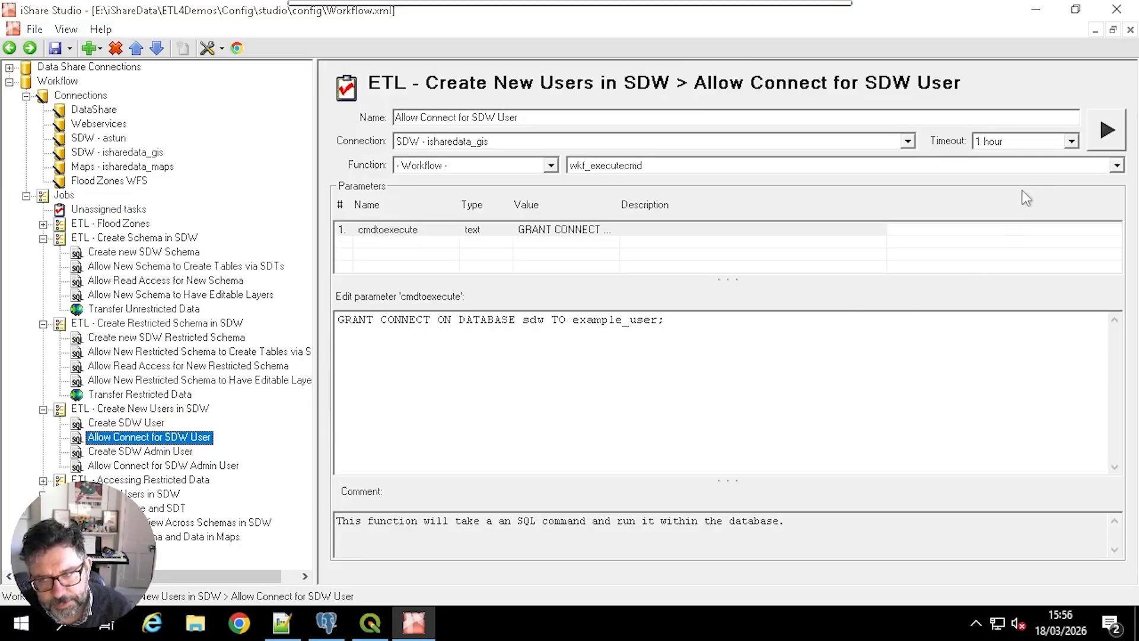
left_click(1107, 130)
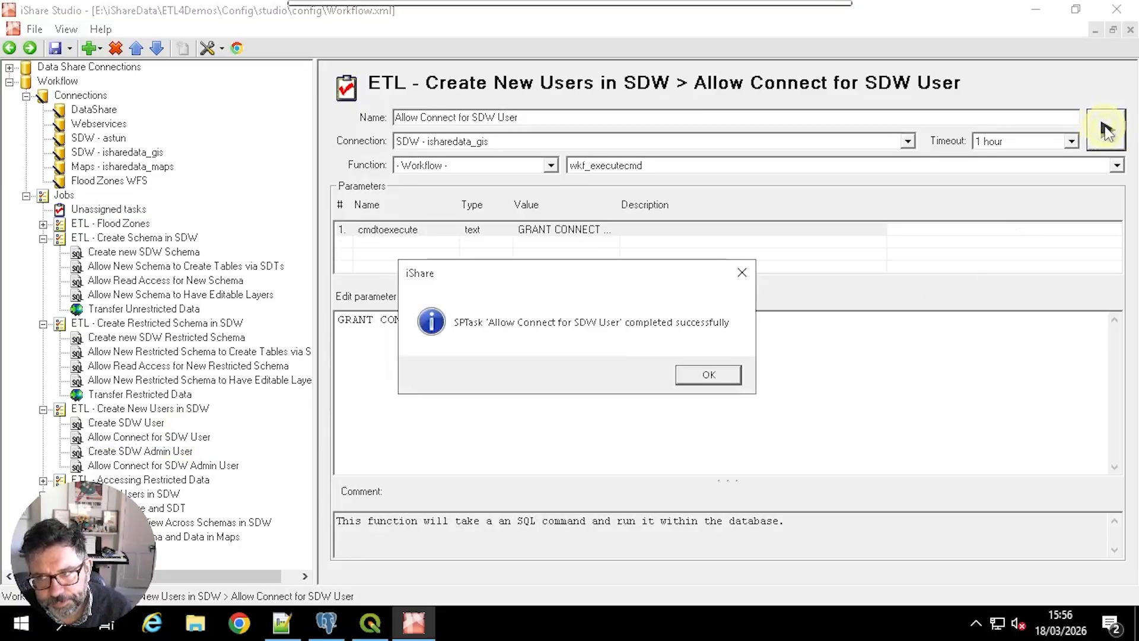
left_click(712, 376)
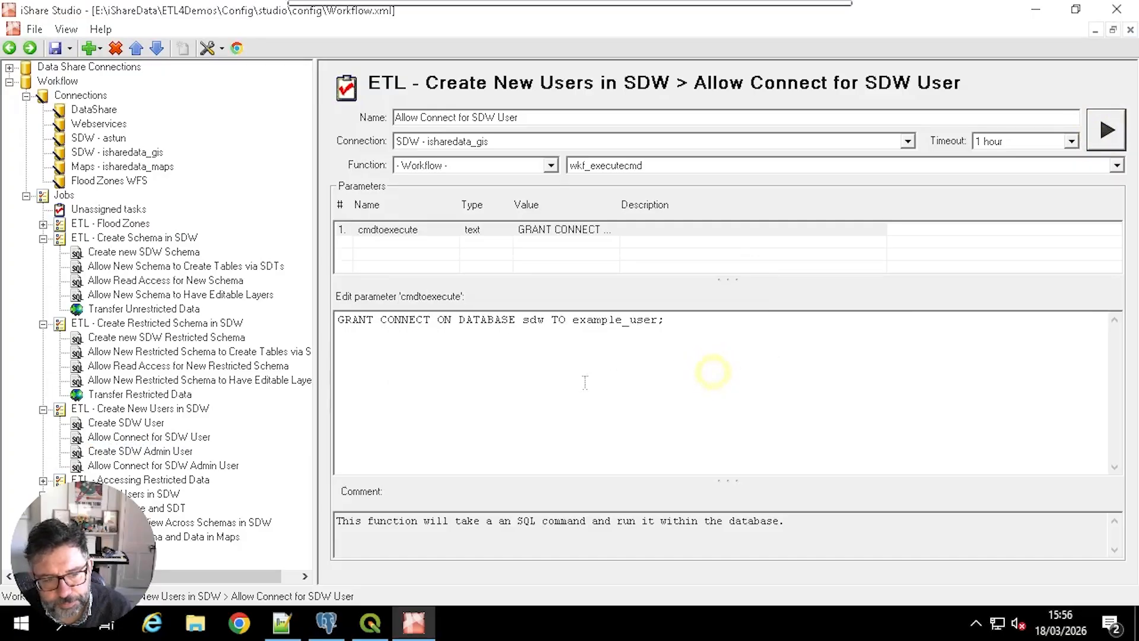
Step: Check the makeadmin parameter of the Create SDW Admin User task and run the task
left_click(172, 454)
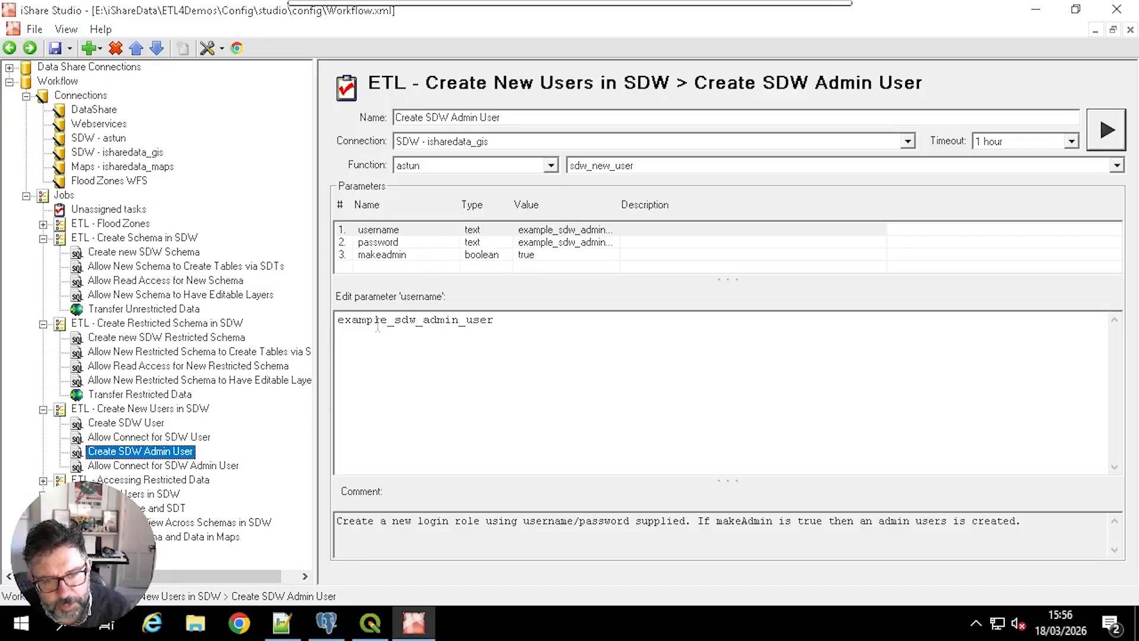
left_click(409, 256)
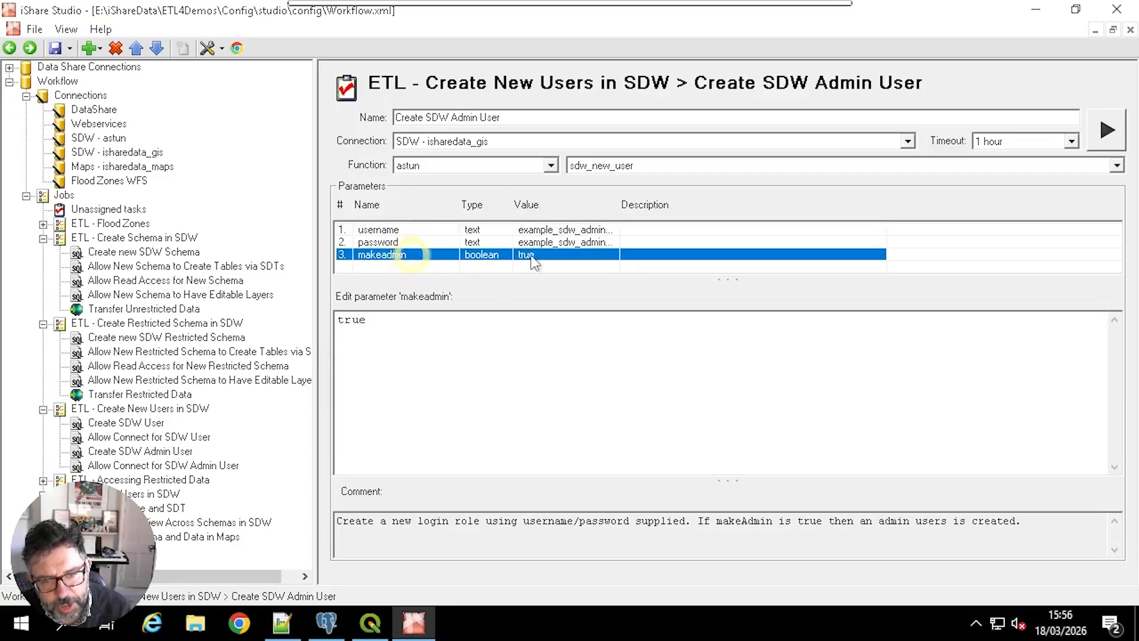
left_click(1105, 131)
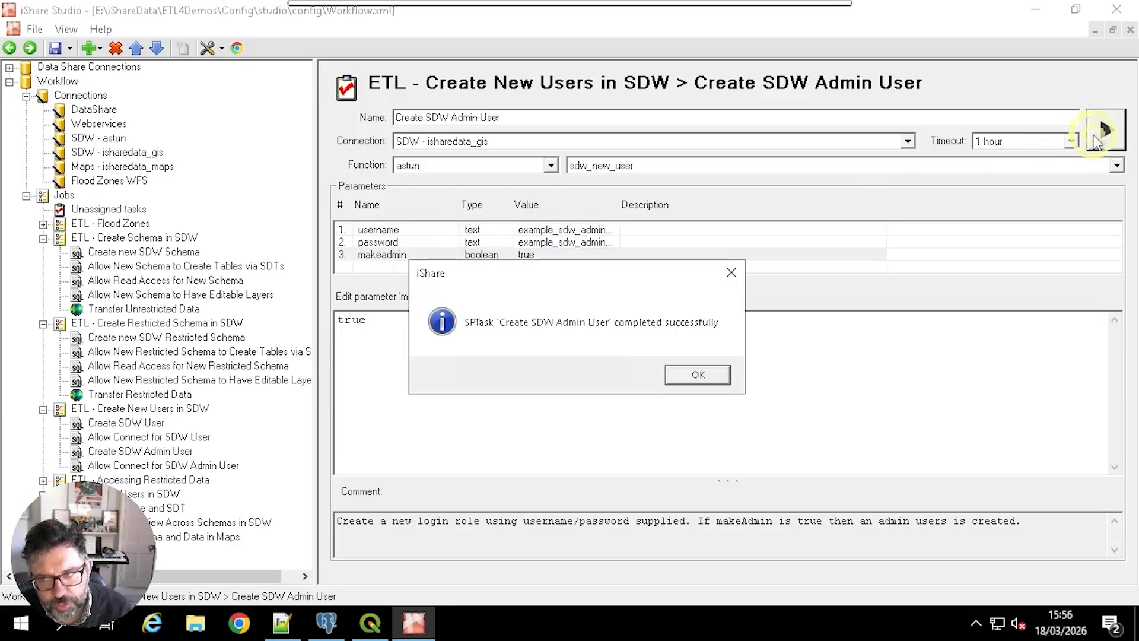
left_click(698, 375)
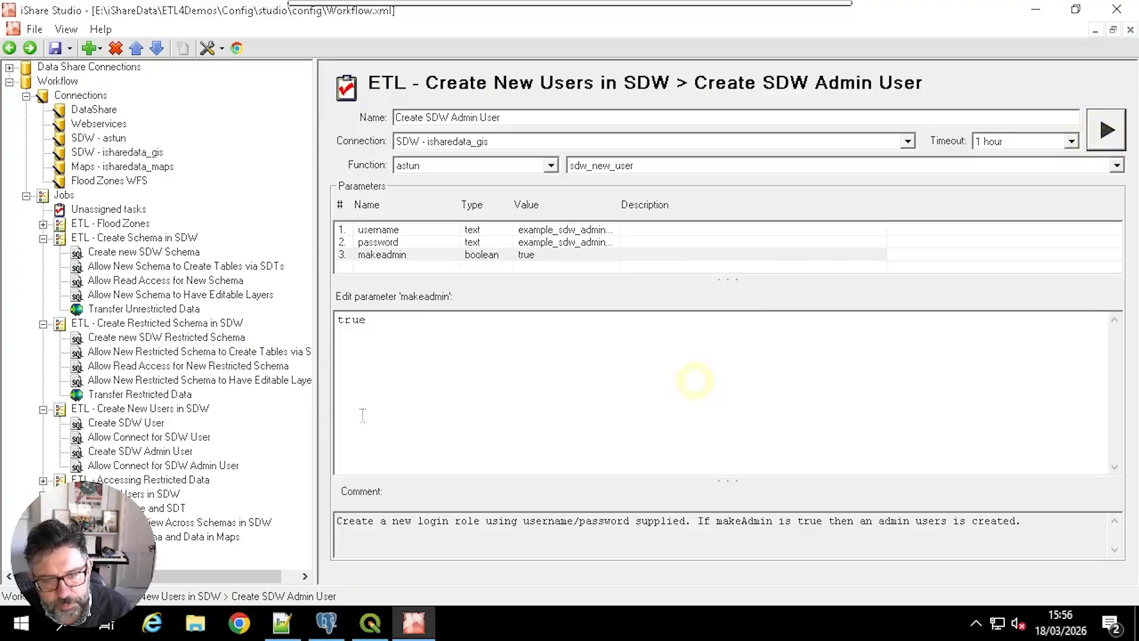
Step: Run the Allow Connect for SDW Admin User task to grant the admin user connect rights on the sdw database
left_click(143, 465)
right_click(143, 464)
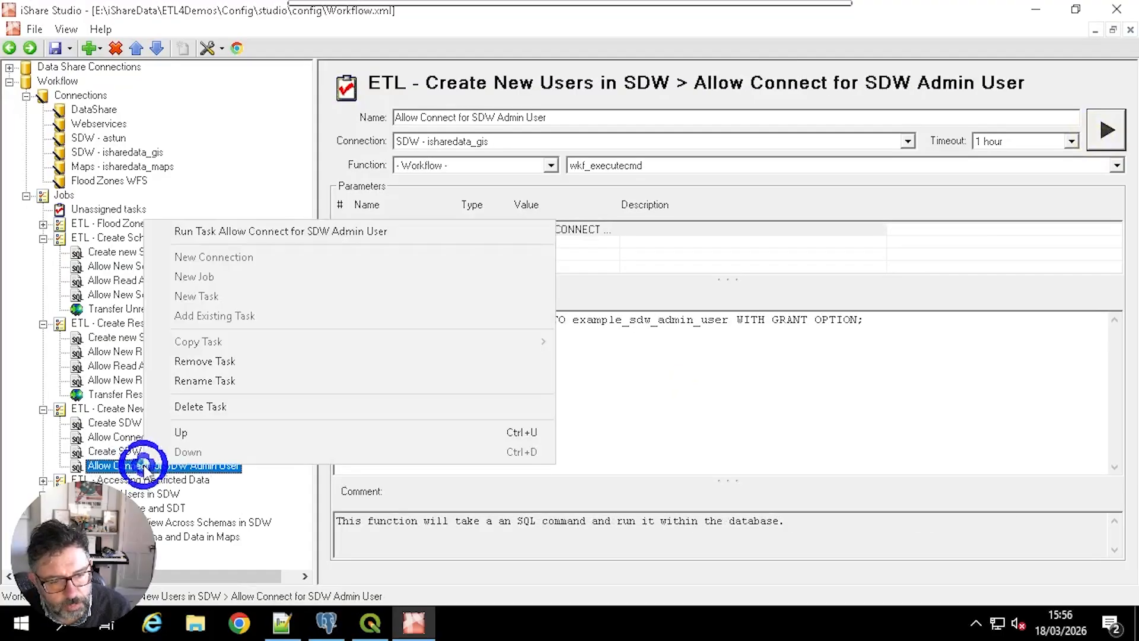
left_click(300, 231)
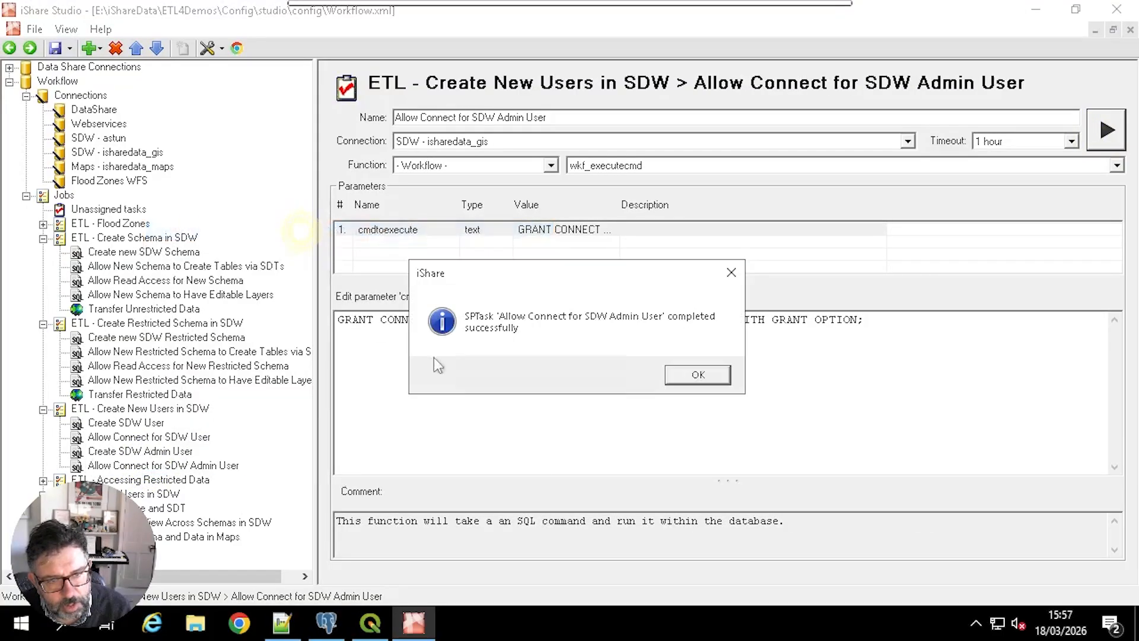
left_click(694, 375)
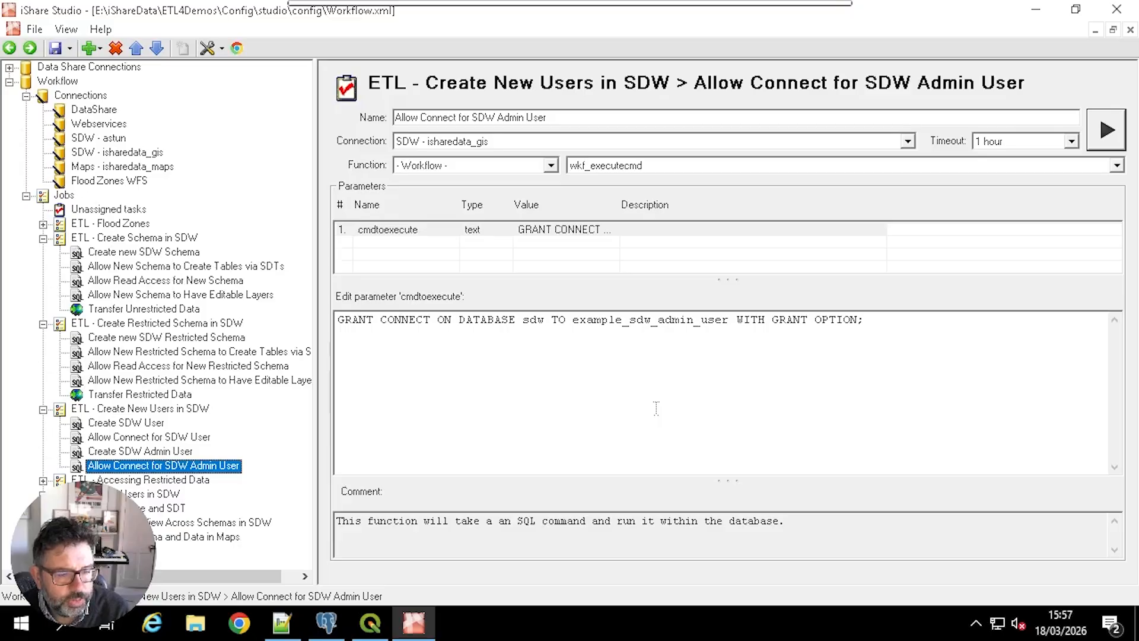
Step: Switch to QGIS, collapse the sdw-example_sdw_admin_user connection and expand the sdw-example_user PostgreSQL connection
left_click(370, 623)
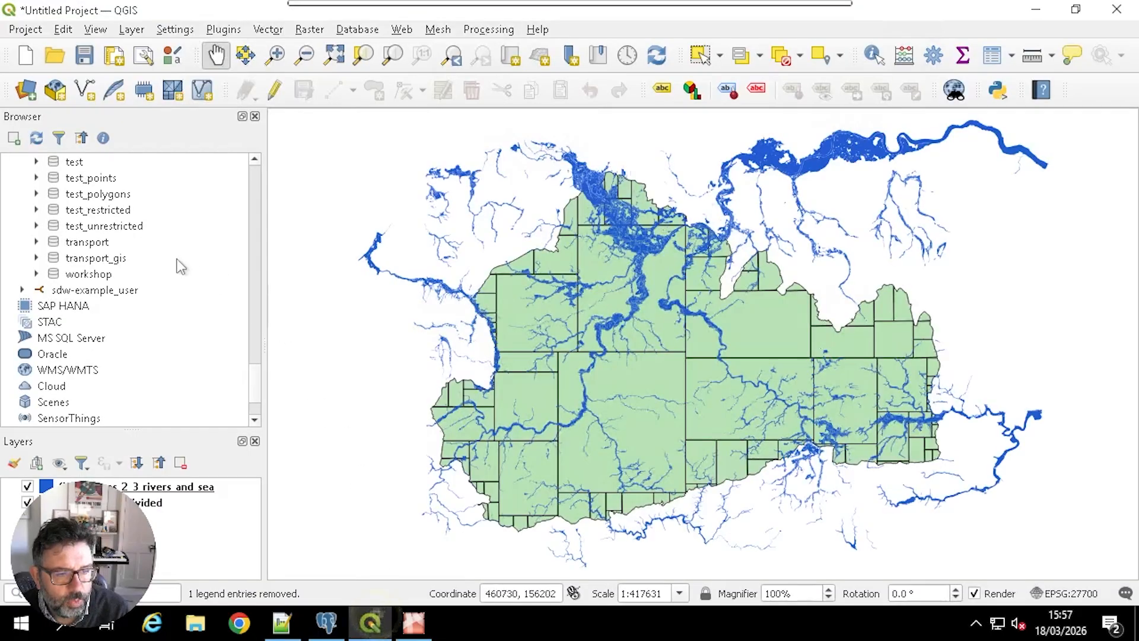
left_click_drag(255, 388, 233, 188)
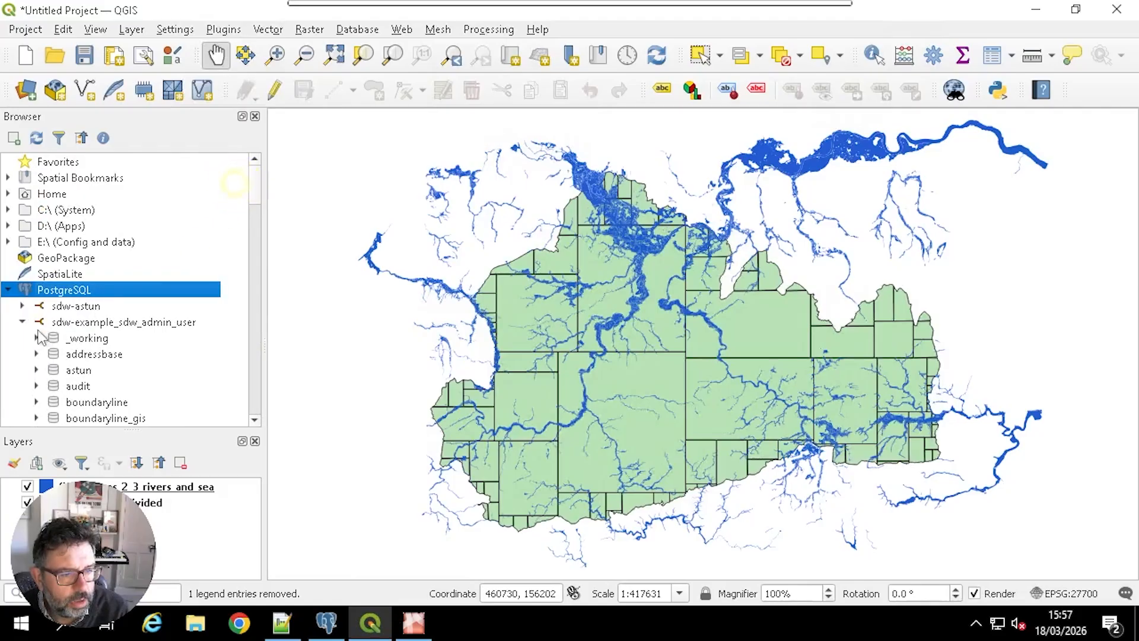
left_click(21, 322)
left_click(110, 323)
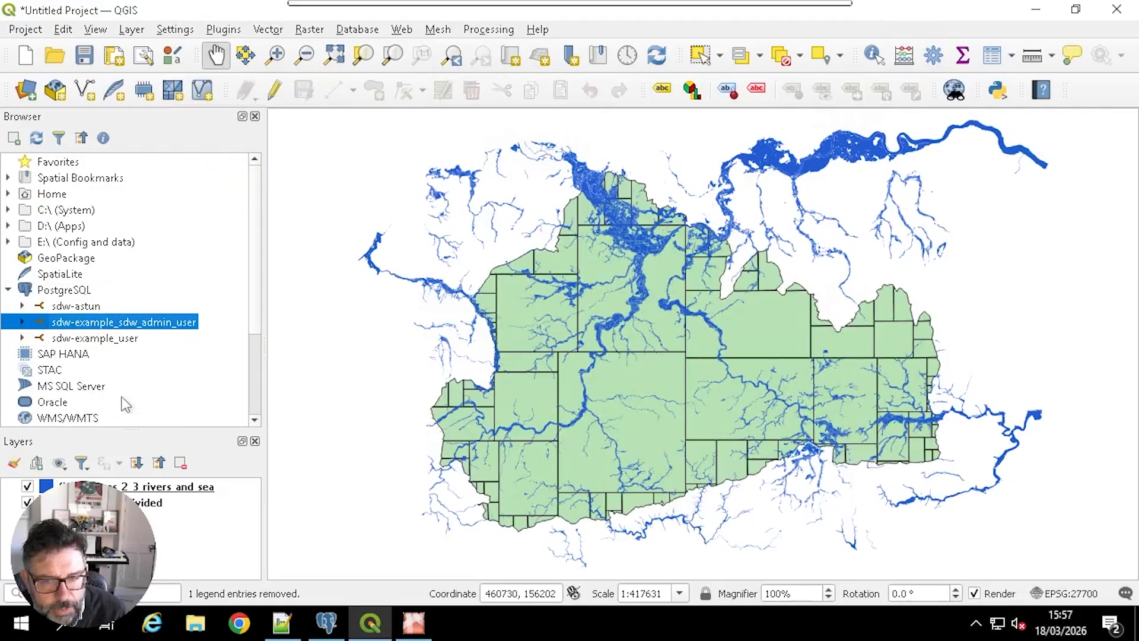
left_click(112, 338)
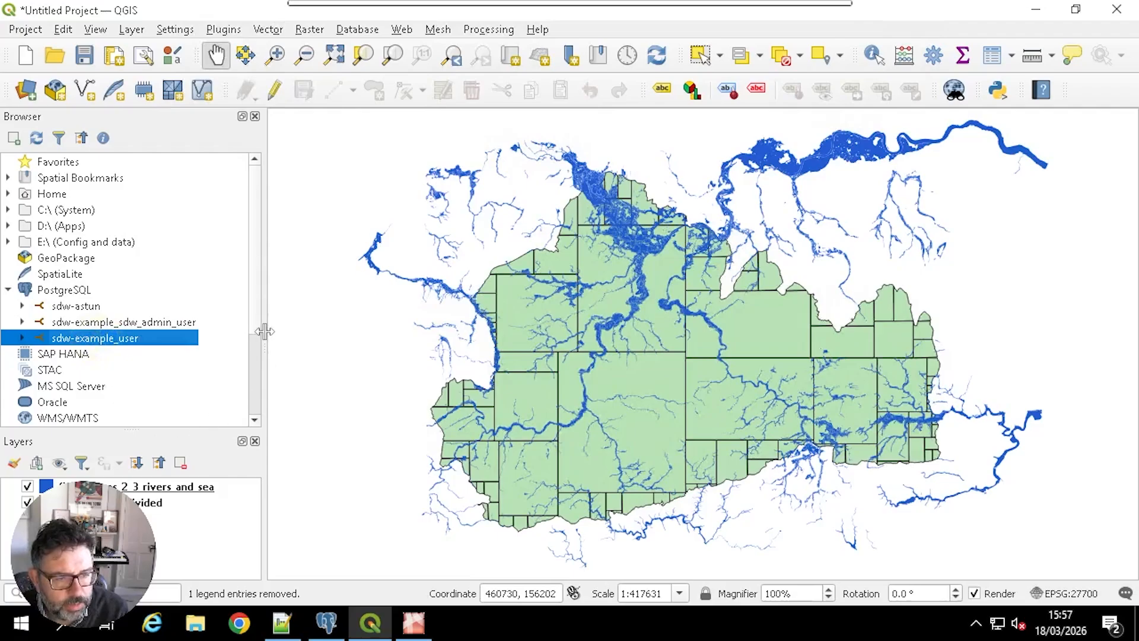
left_click_drag(252, 301, 255, 365)
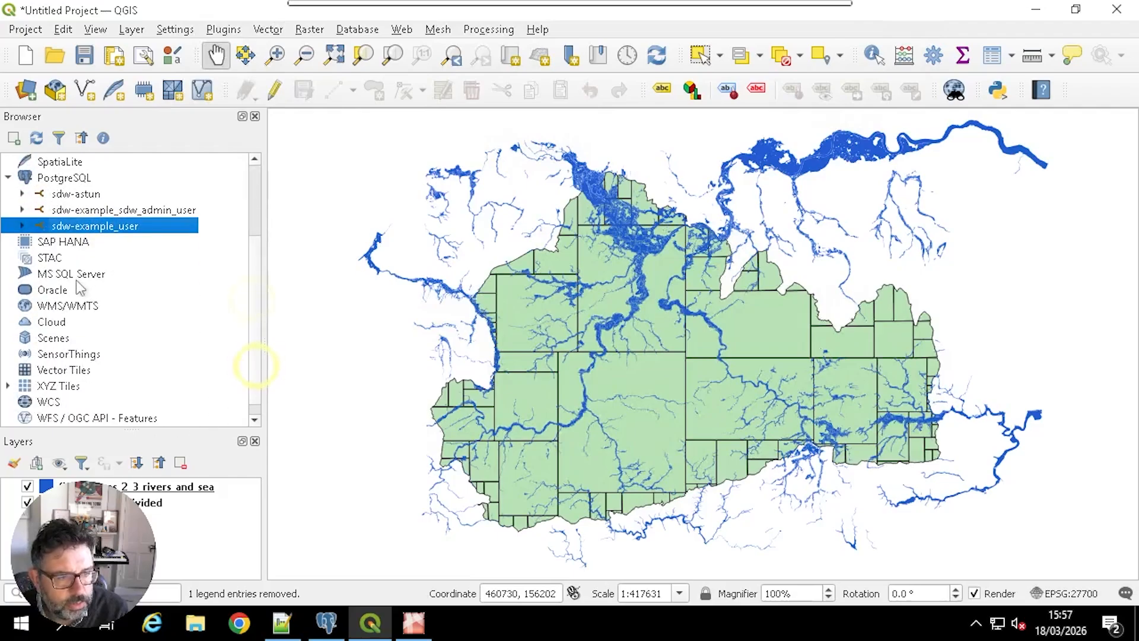
left_click(22, 225)
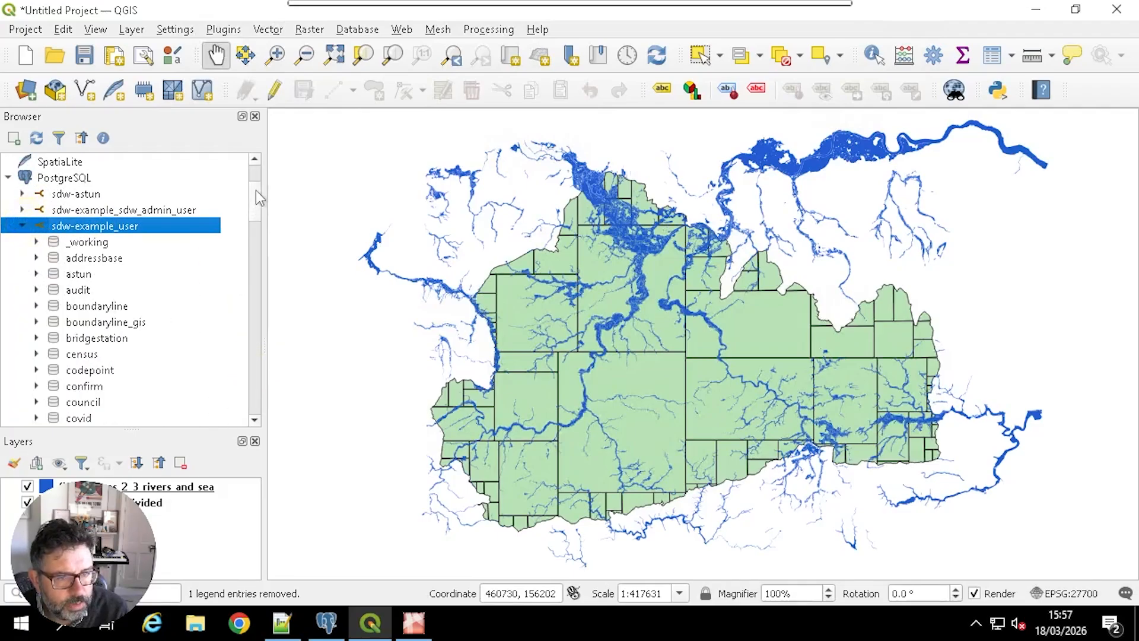
Step: Refresh the sdw-example_user connection and expand its test_unrestricted and test_restricted schemas to check which tables the user can access
left_click_drag(255, 193, 229, 196)
left_click(93, 194)
right_click(93, 194)
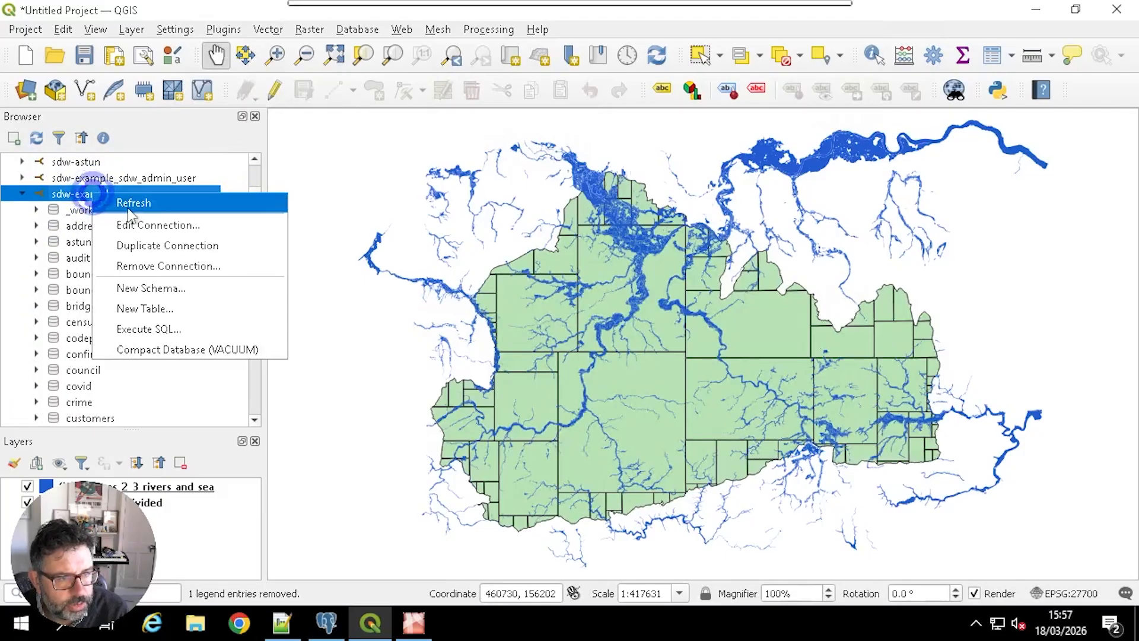
left_click(127, 204)
left_click_drag(254, 203, 252, 372)
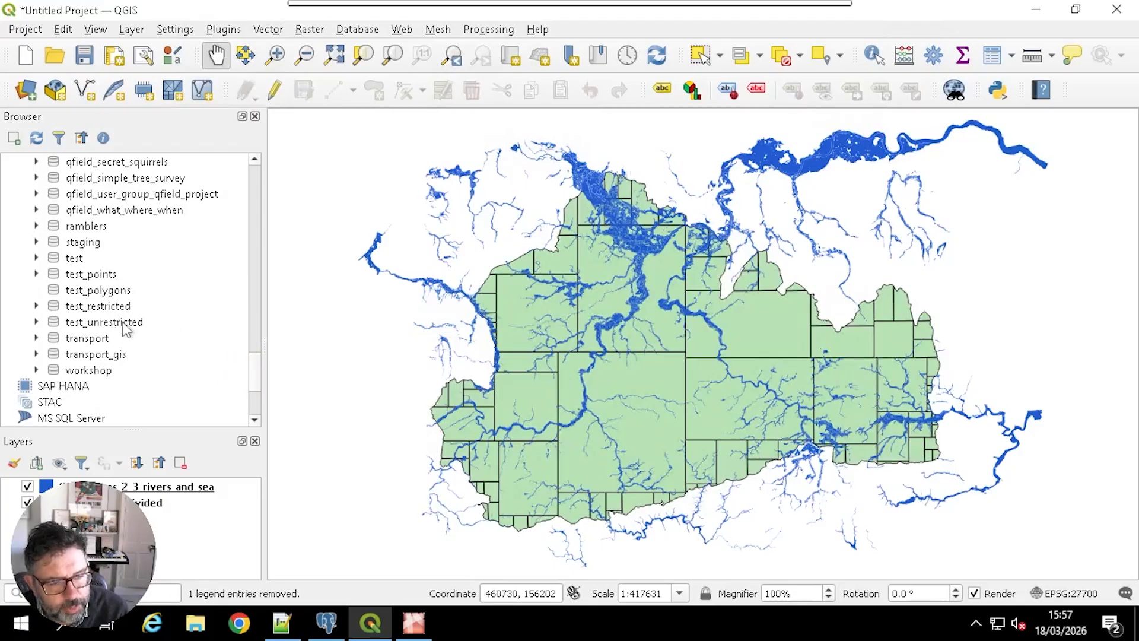
left_click(37, 322)
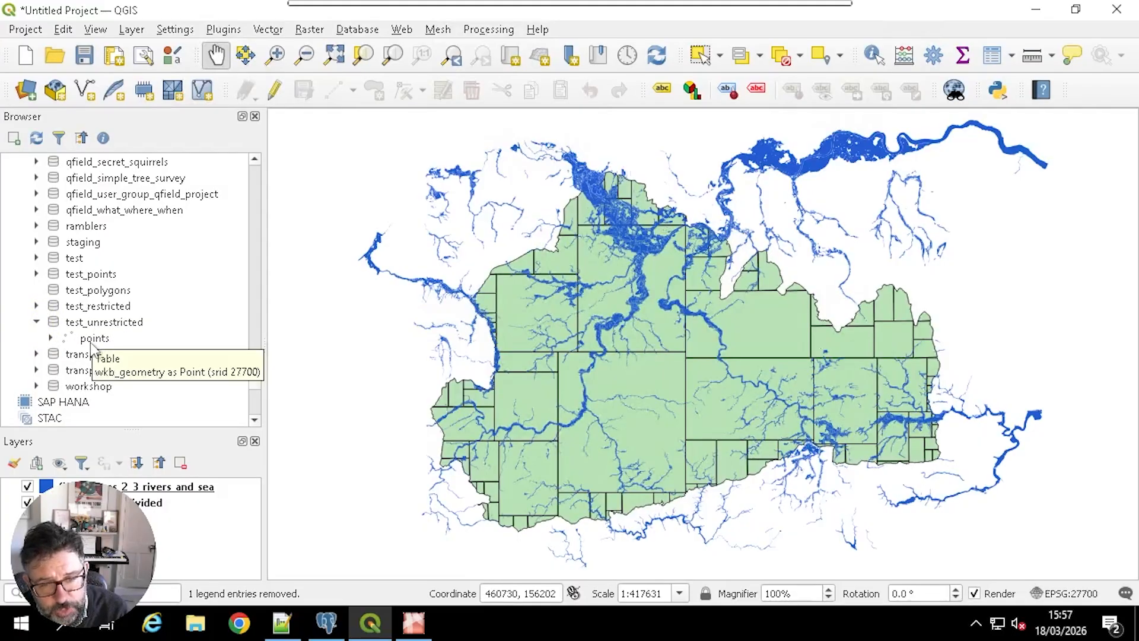
left_click(36, 305)
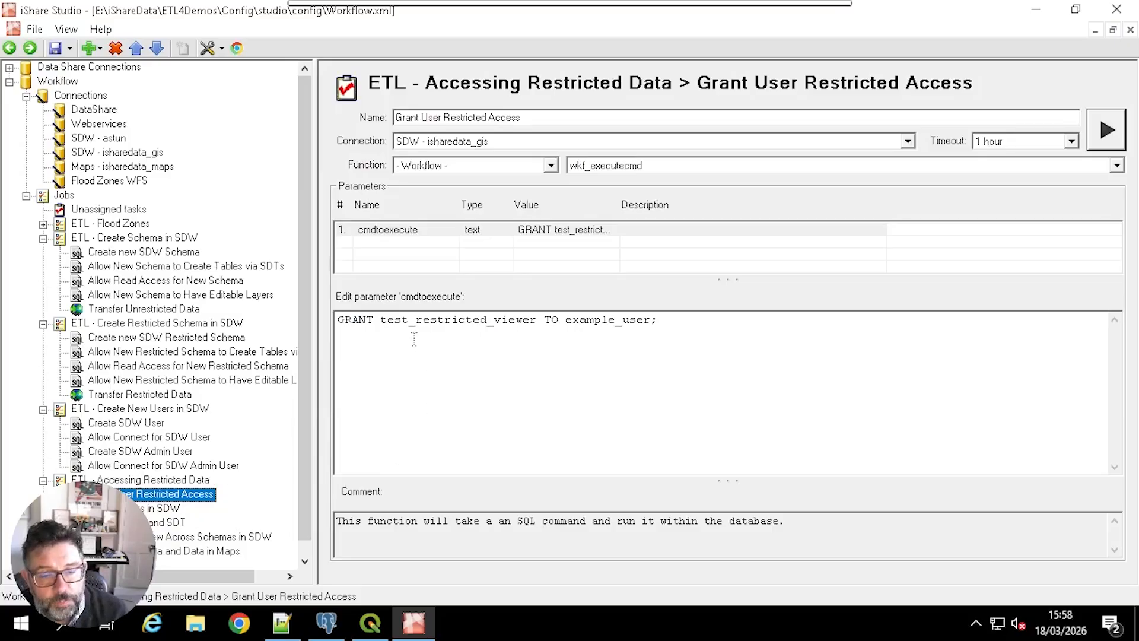
Step: Review the command granting test_restricted_viewer to example_user and run the Grant User Restricted Access task
left_click_drag(380, 321, 487, 320)
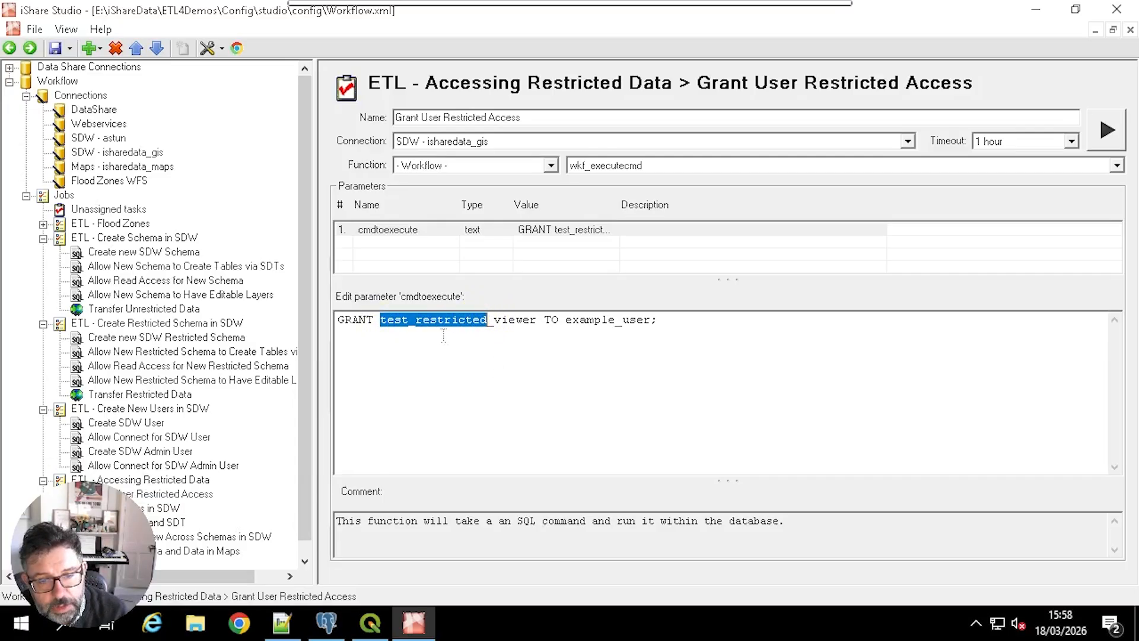
left_click_drag(538, 321, 380, 321)
left_click_drag(564, 320, 653, 321)
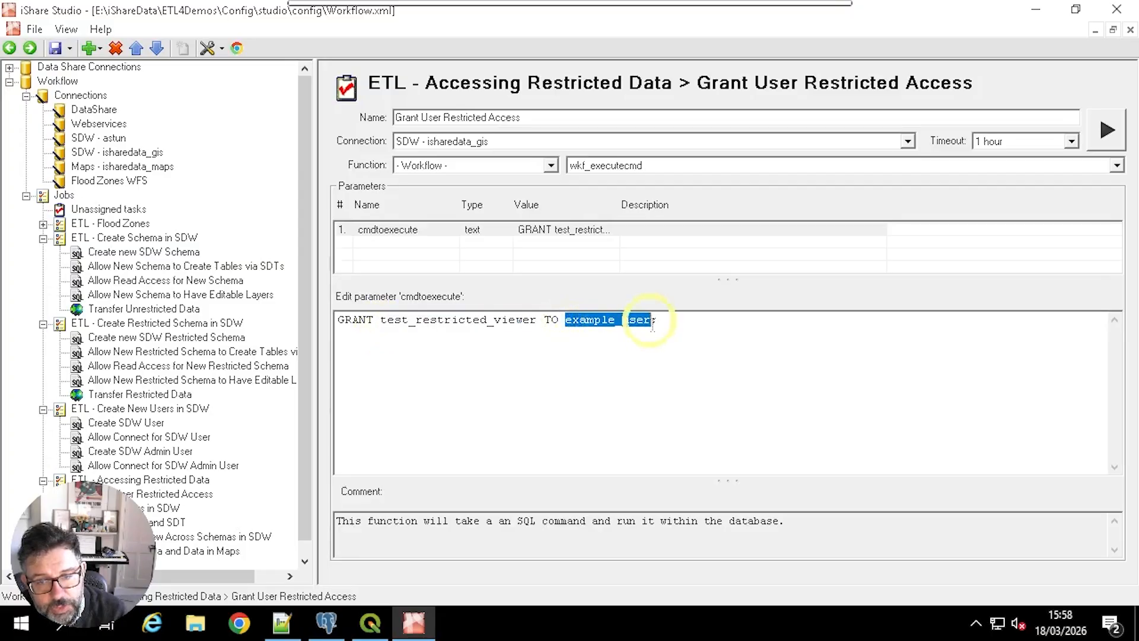
left_click(565, 345)
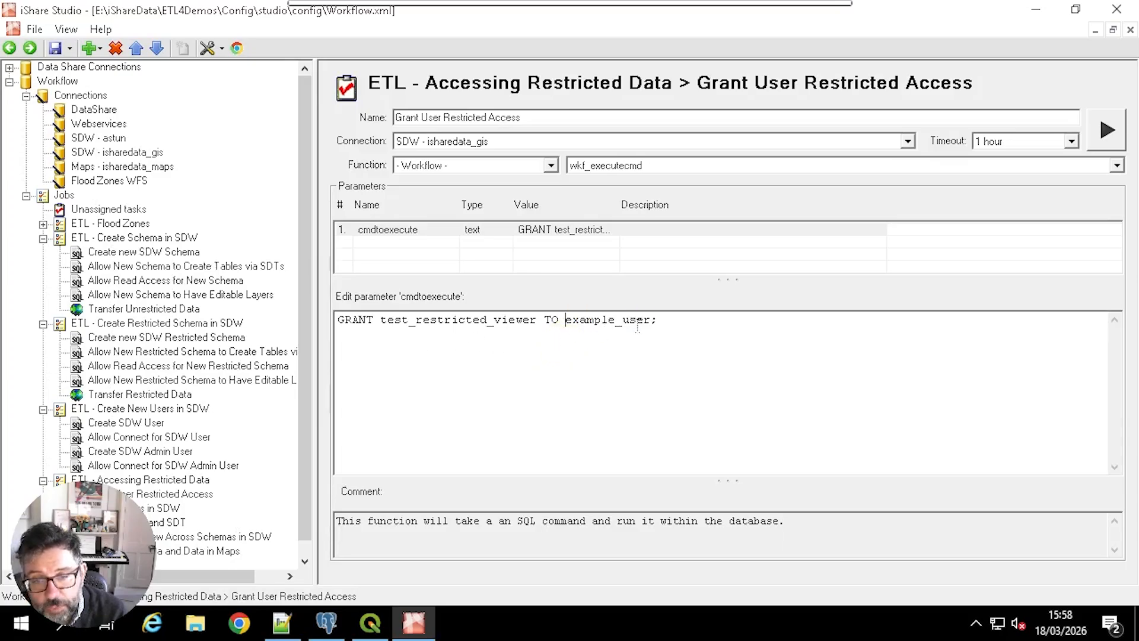
left_click(1107, 130)
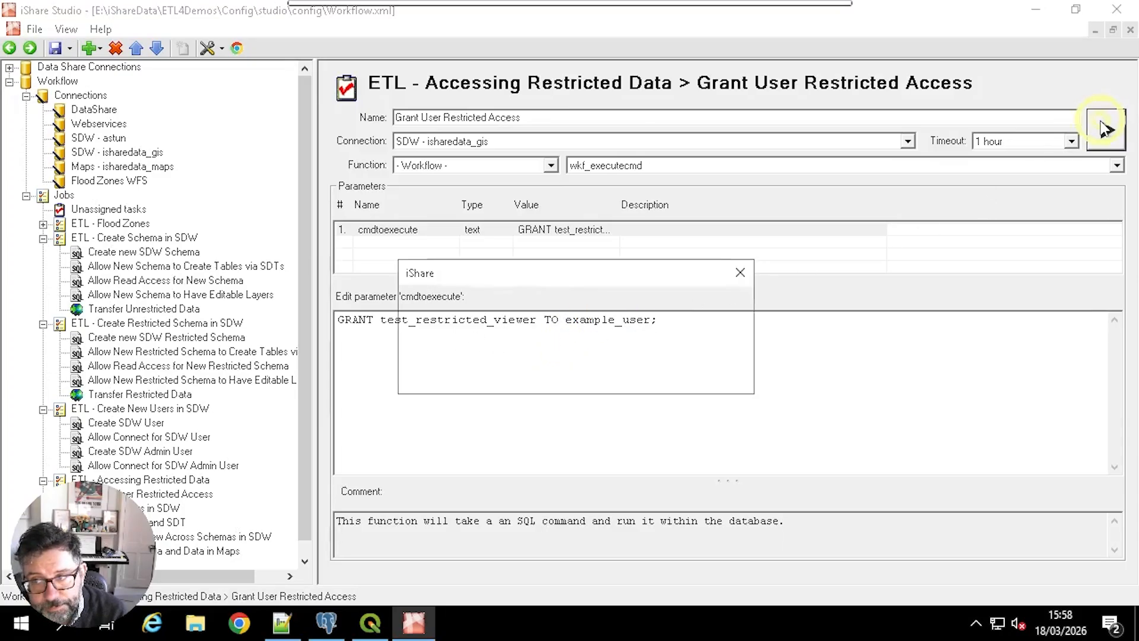
left_click(706, 374)
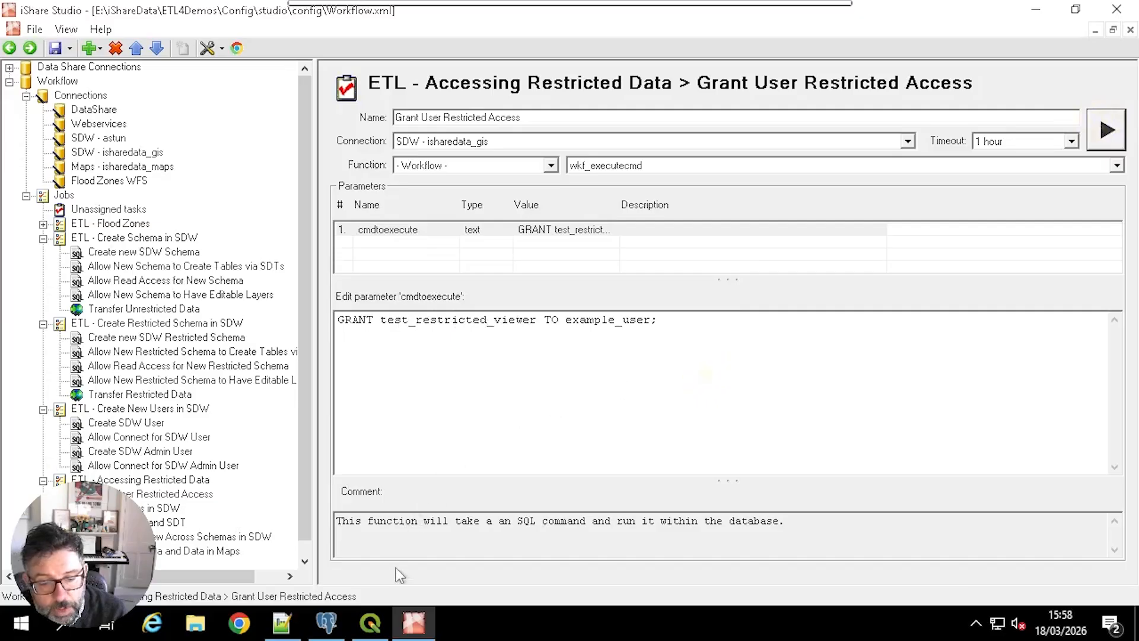
Step: Switch to QGIS and refresh the sdw-example_user connection and its test_restricted schema to check the granted access
left_click(369, 624)
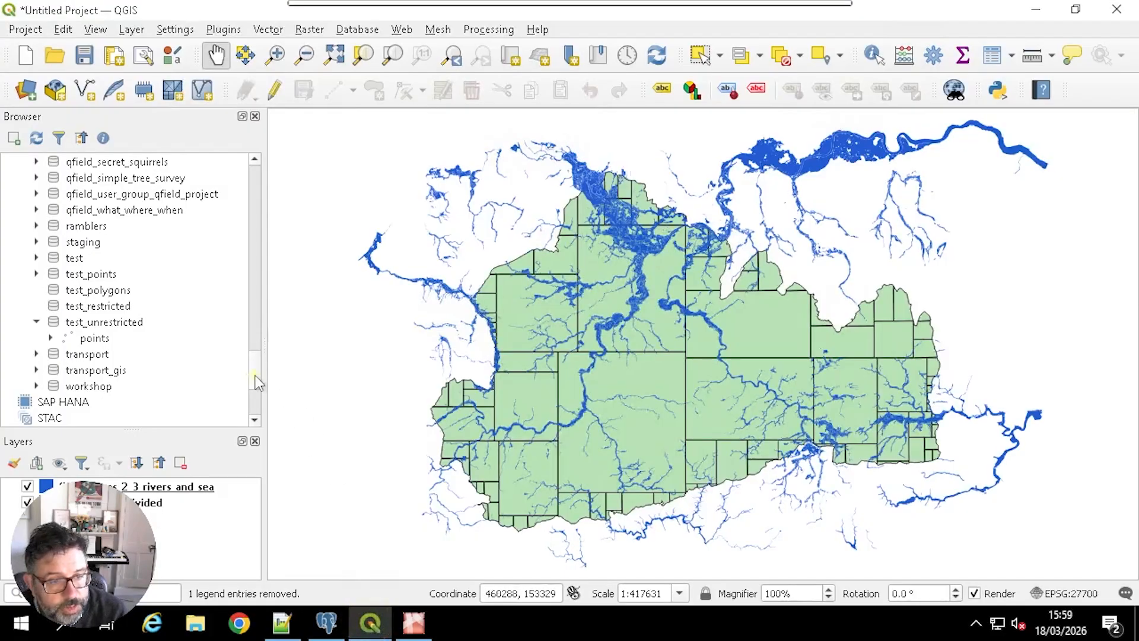
left_click_drag(253, 377, 248, 201)
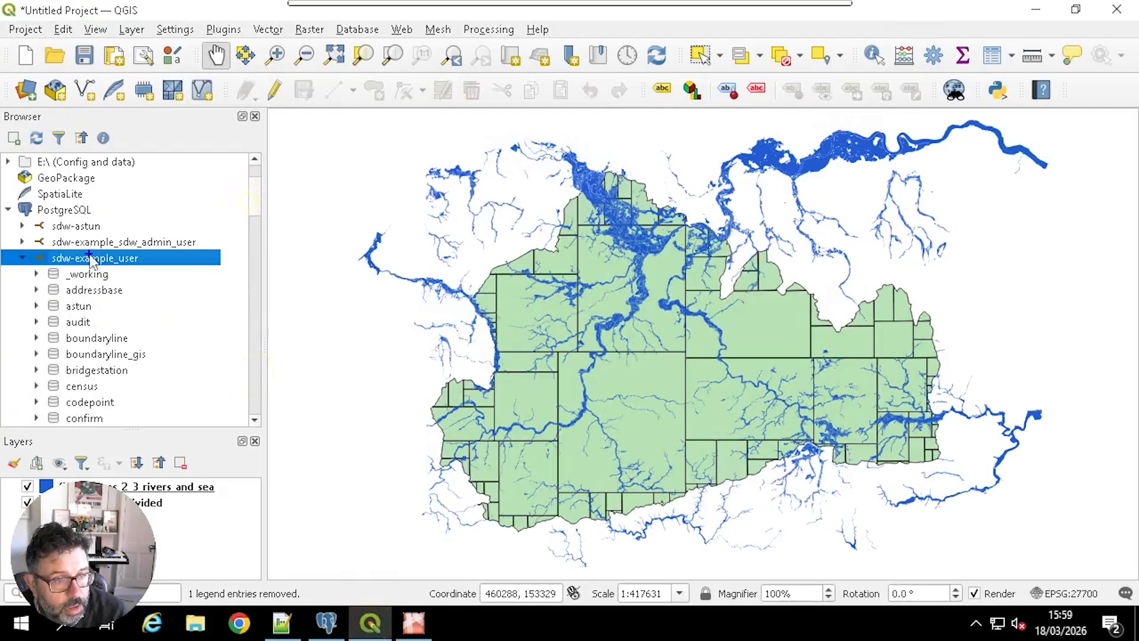
right_click(89, 257)
left_click(128, 264)
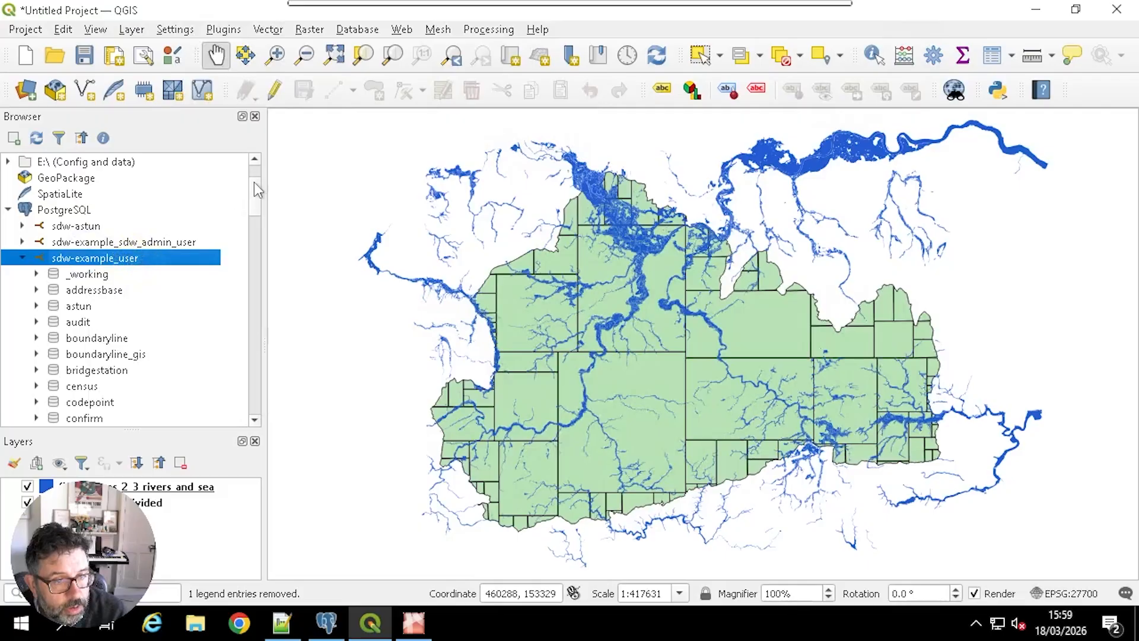
left_click_drag(254, 184, 255, 367)
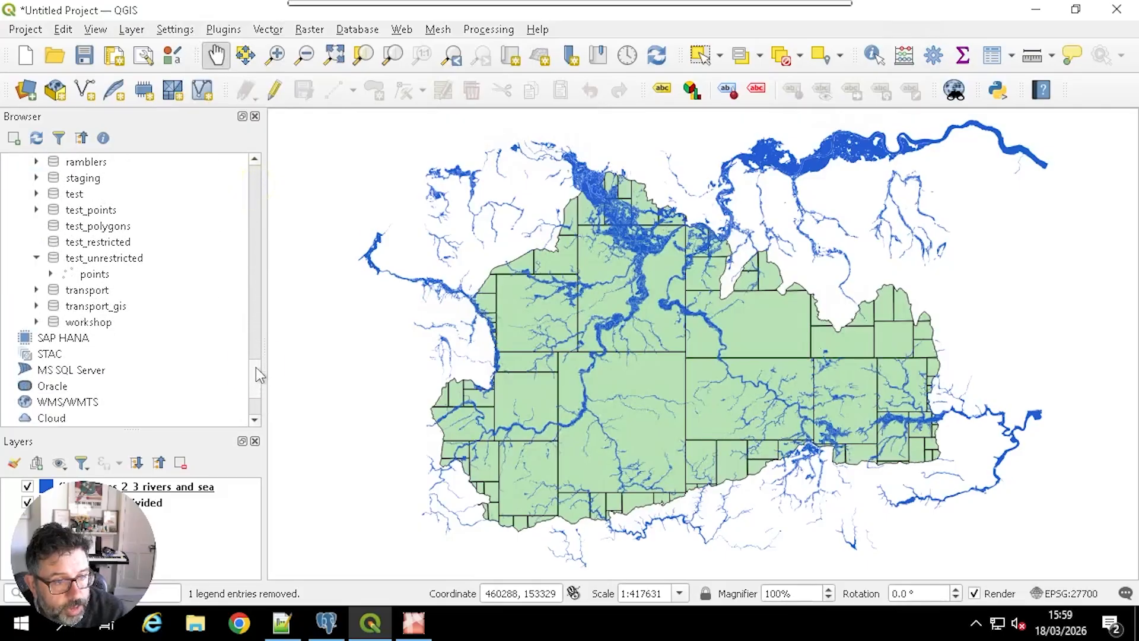
left_click(81, 242)
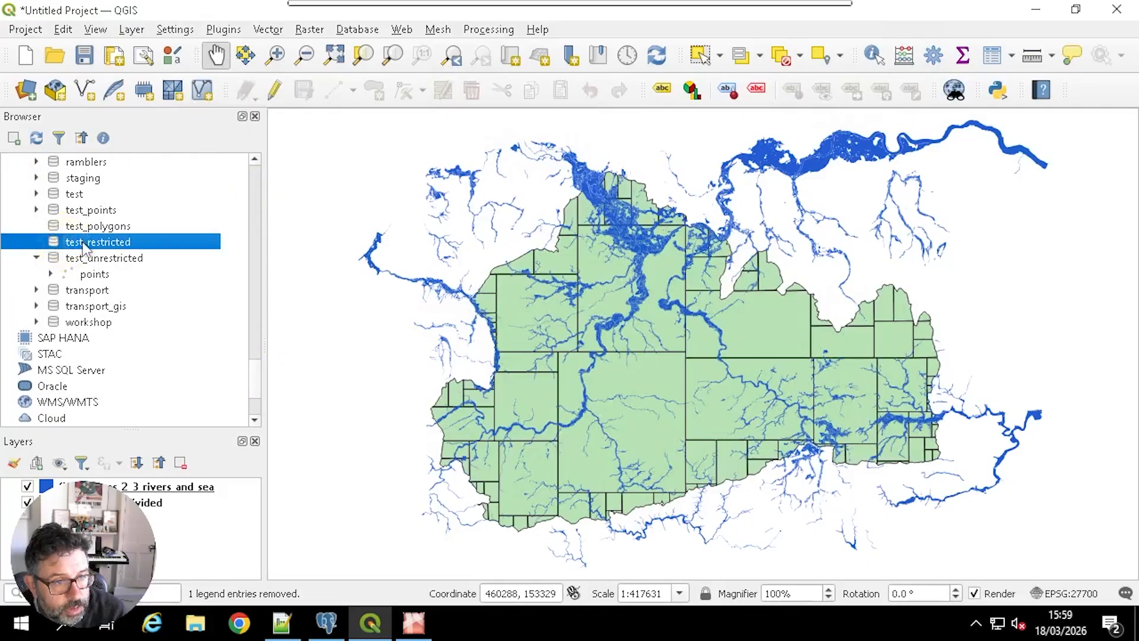
right_click(81, 241)
left_click(123, 250)
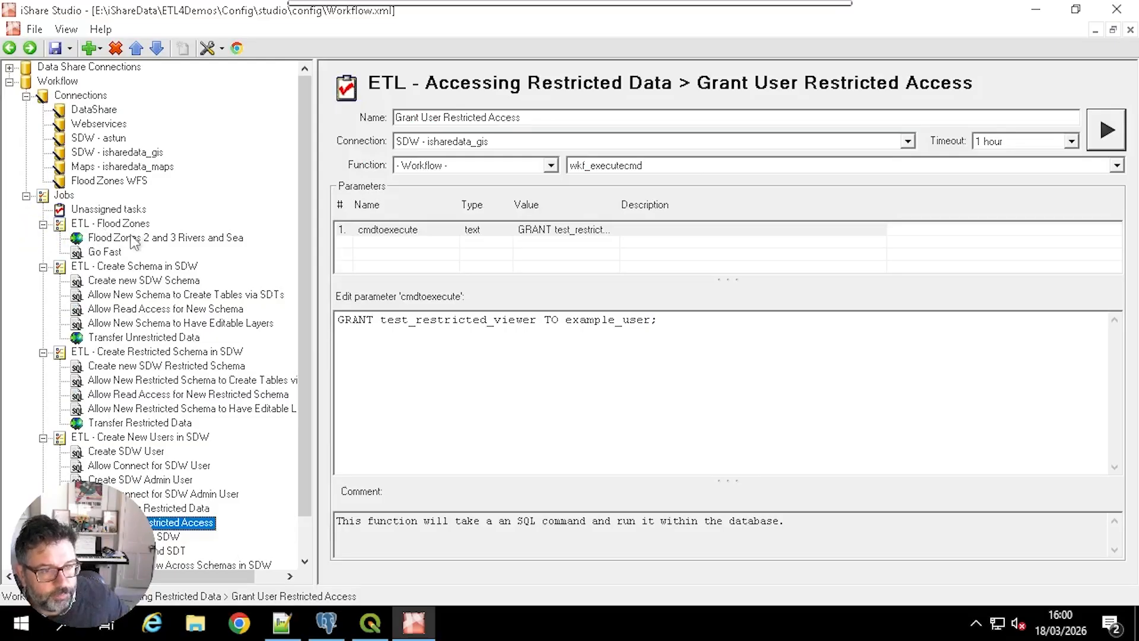
Step: Examine the Flood Zones 2 and 3 Rivers and Sea task's additional parameters in expert mode and the Flood Zones WFS connection's sortBy option
left_click(133, 238)
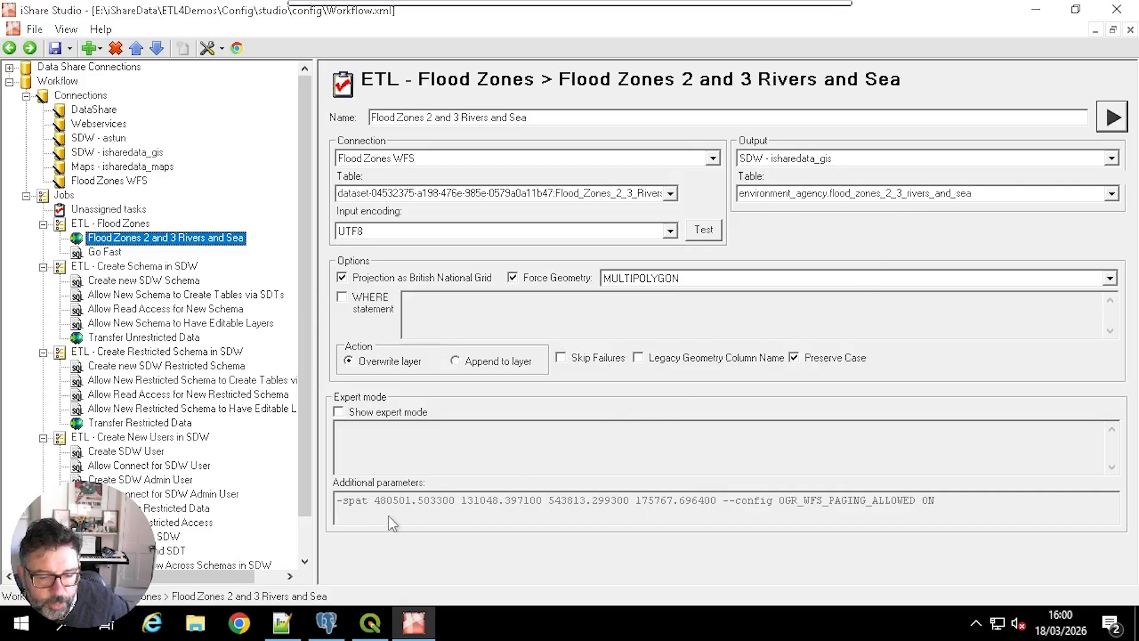
left_click(383, 413)
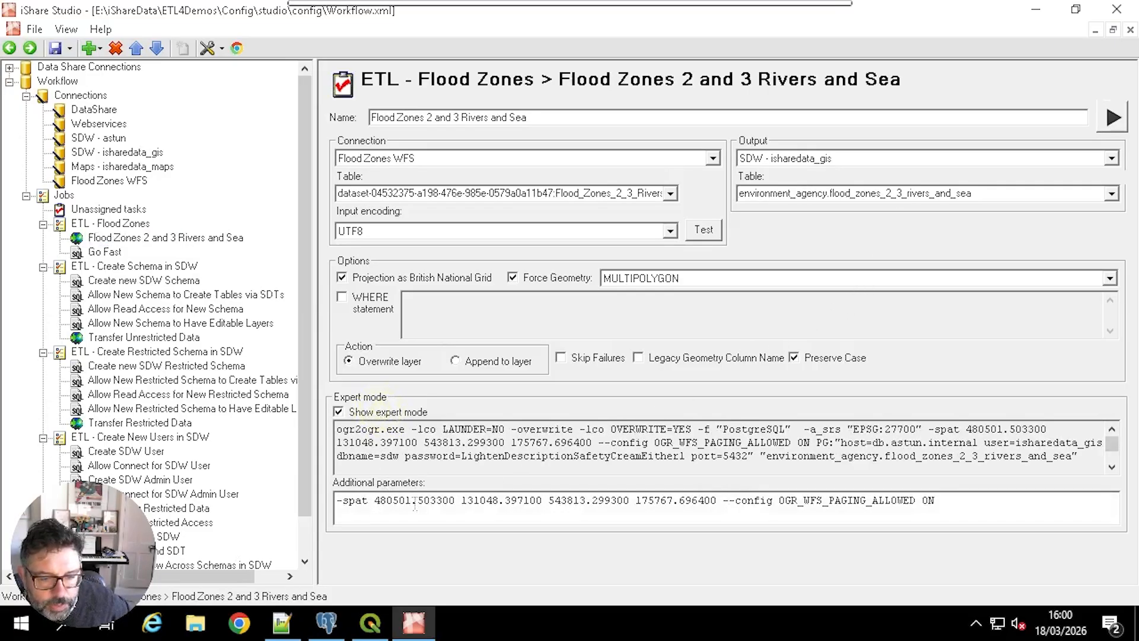
left_click_drag(717, 500, 337, 500)
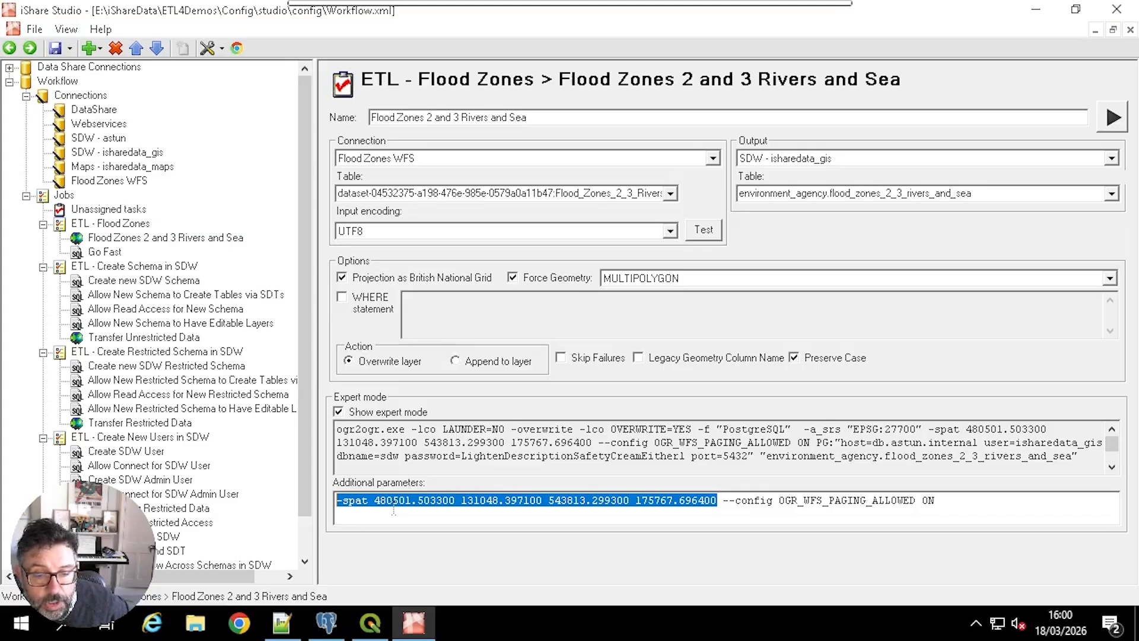
left_click(718, 502)
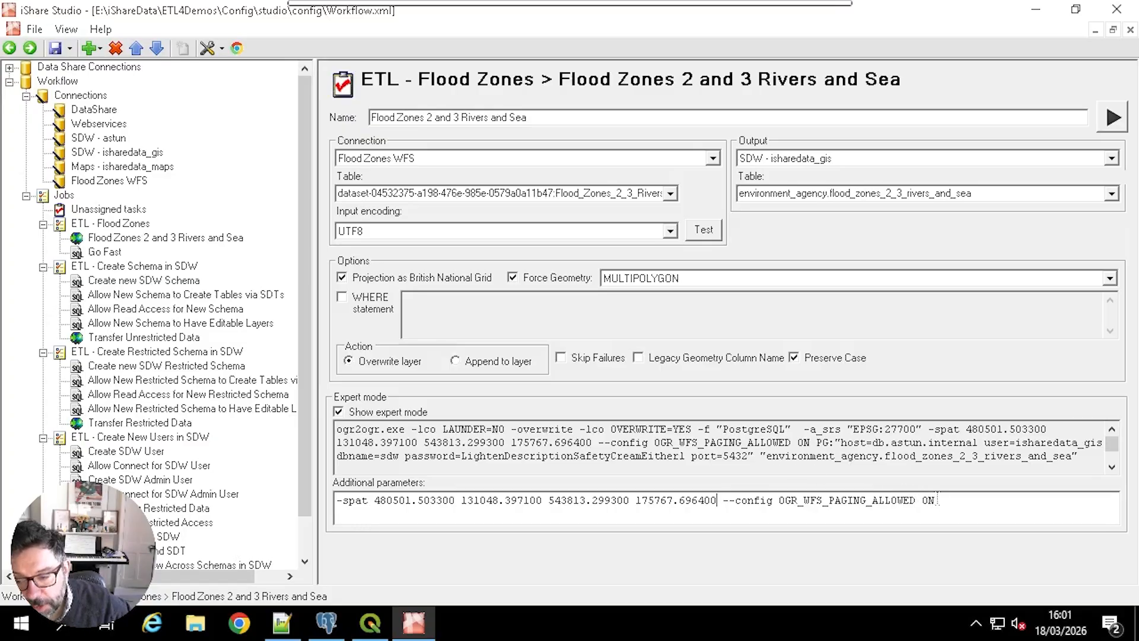
left_click_drag(933, 497, 732, 498)
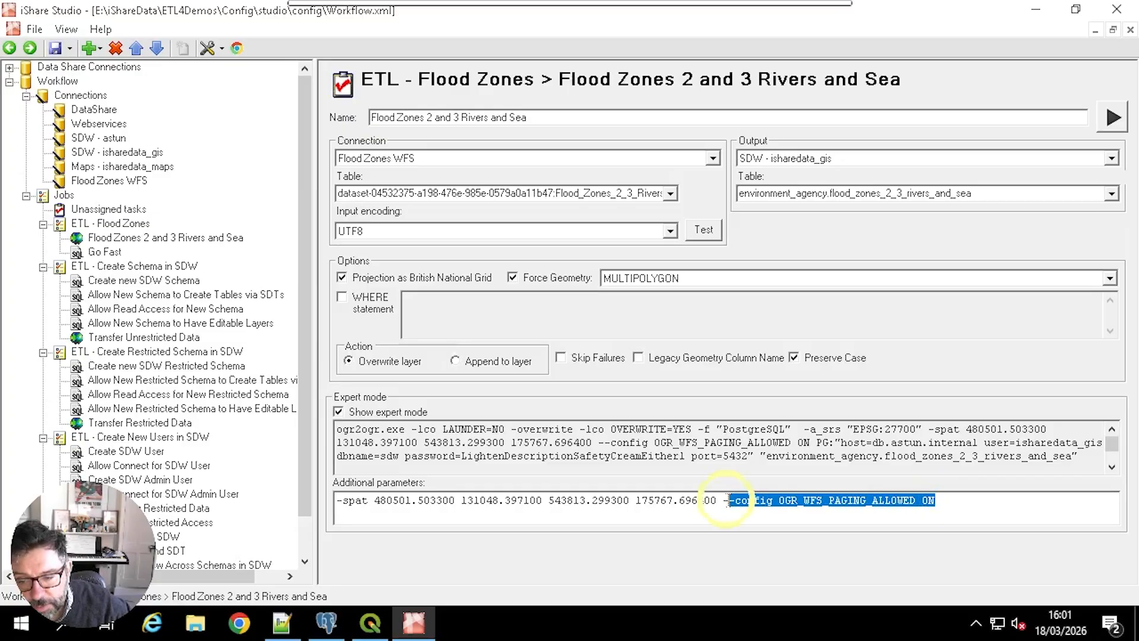
left_click(672, 502)
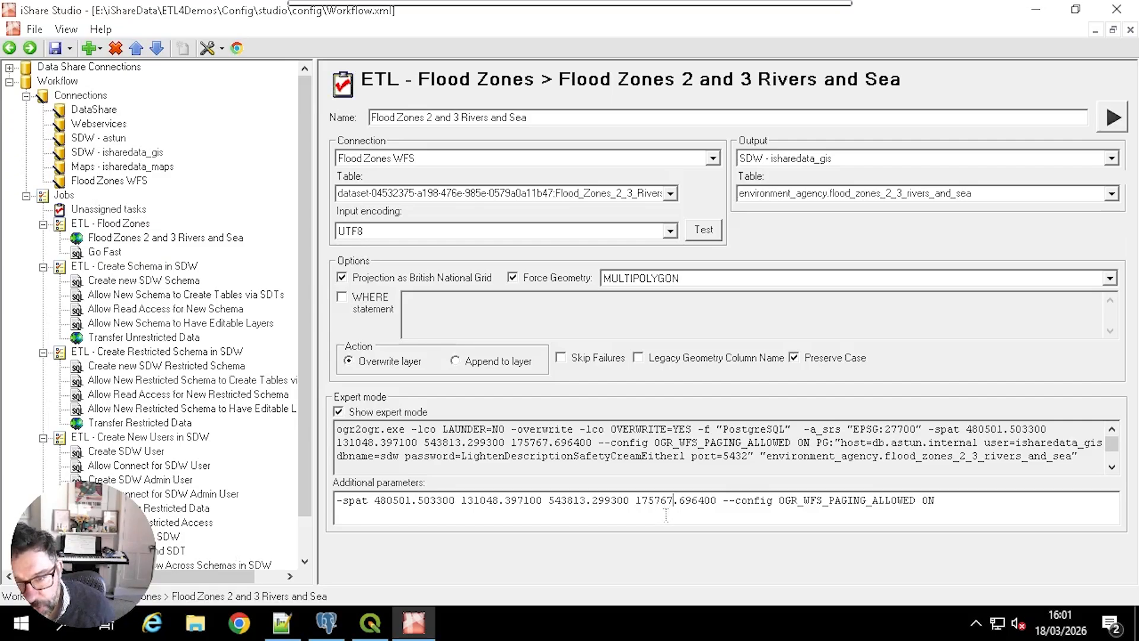
left_click(120, 179)
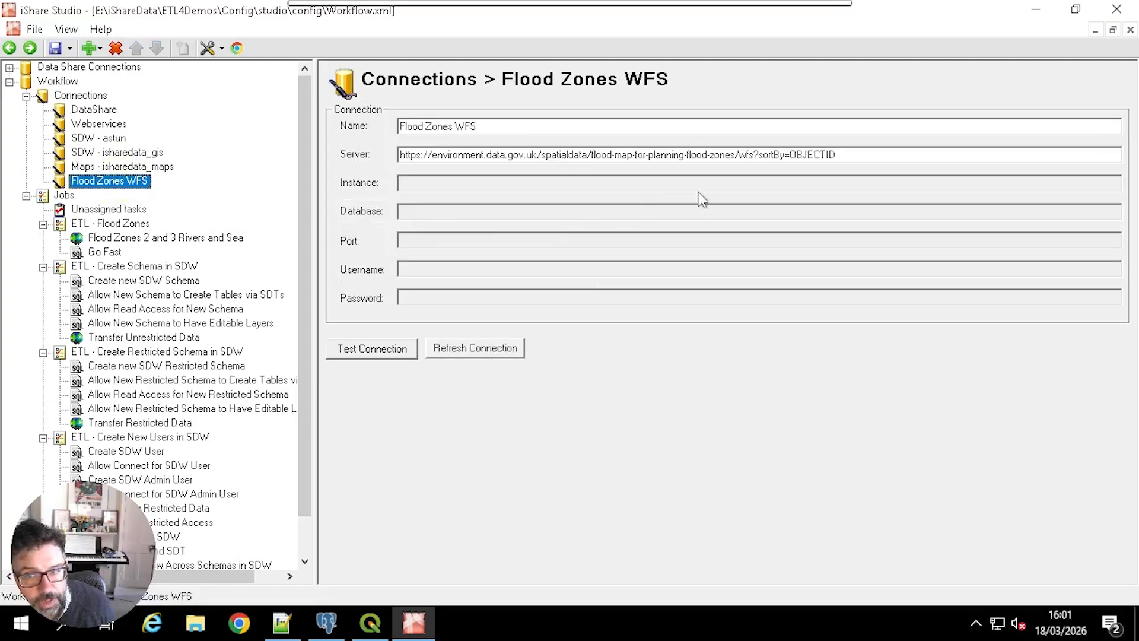
left_click_drag(854, 155, 758, 155)
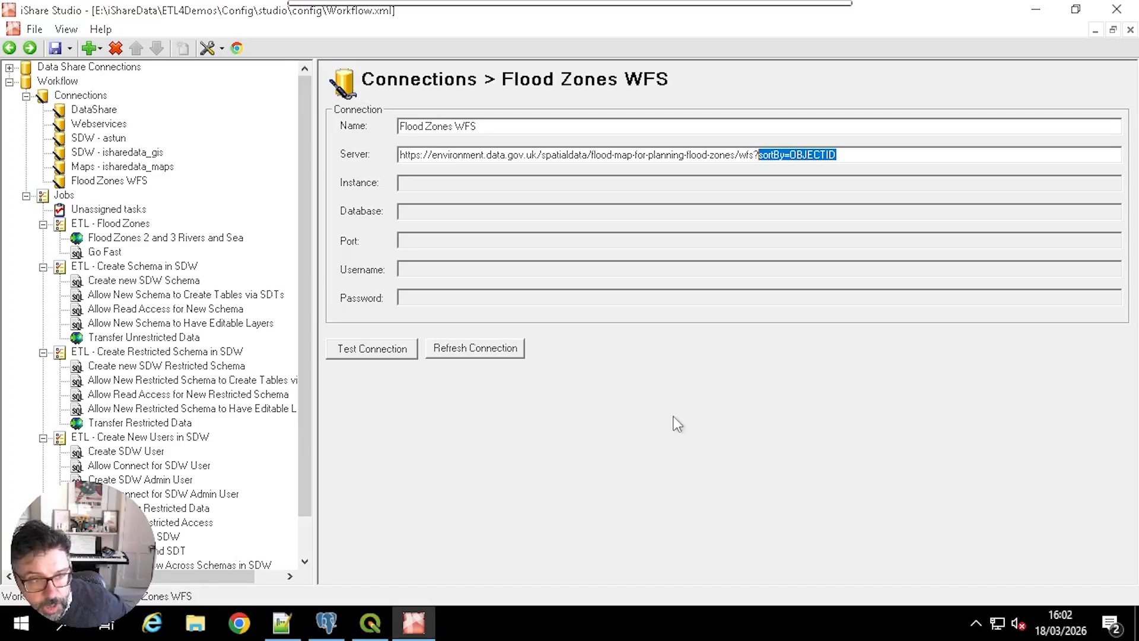
Step: Examine the Go Fast task's SQL commands that reindex, vacuum, cluster and analyze the flood_zones_2_3_rivers_and_sea table
left_click(98, 254)
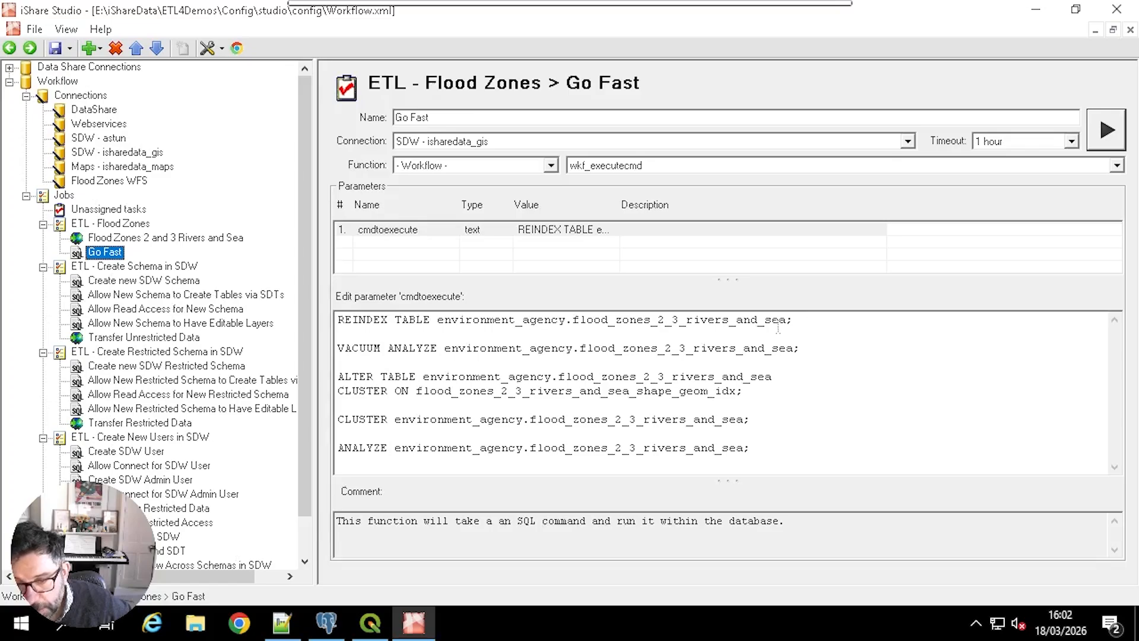
left_click_drag(800, 351, 332, 356)
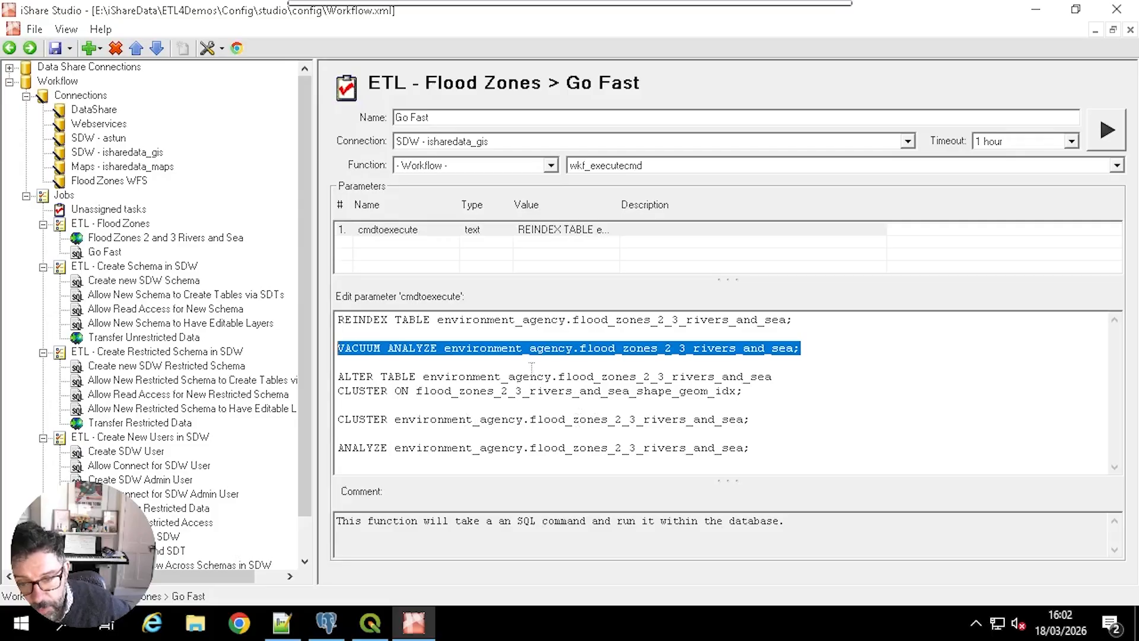
left_click_drag(749, 392, 337, 380)
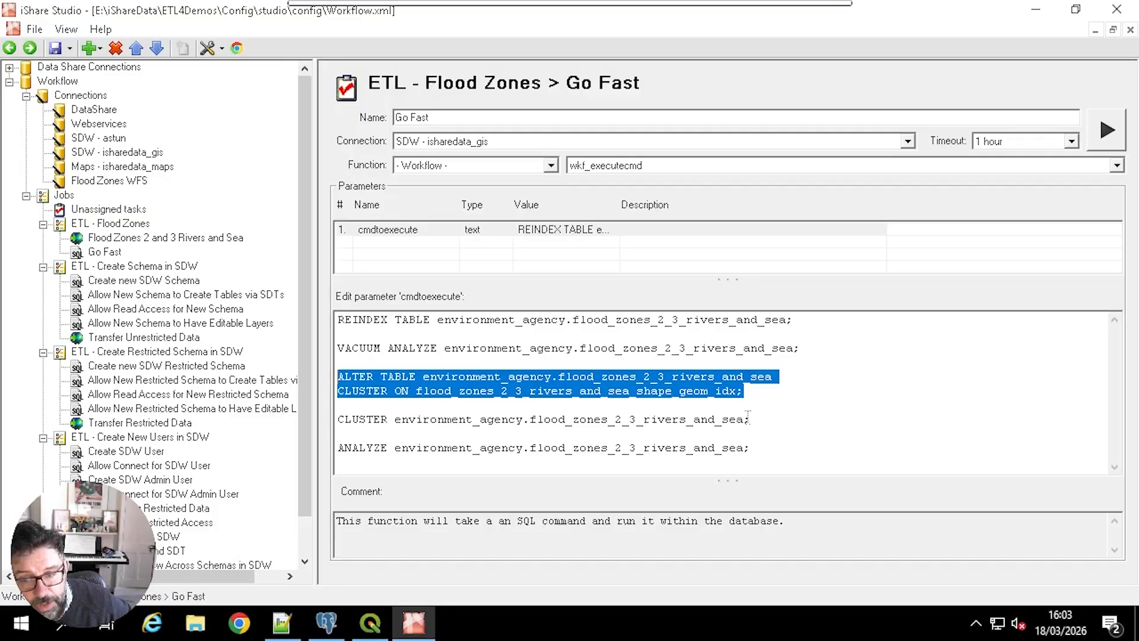
left_click_drag(750, 420, 325, 419)
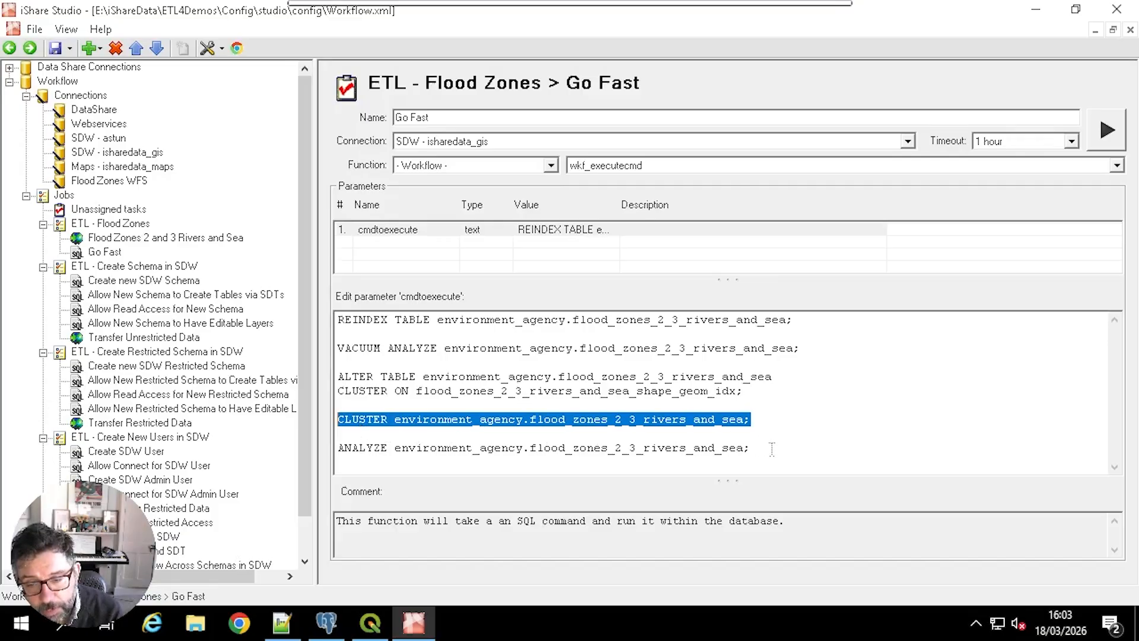
left_click_drag(751, 448, 339, 449)
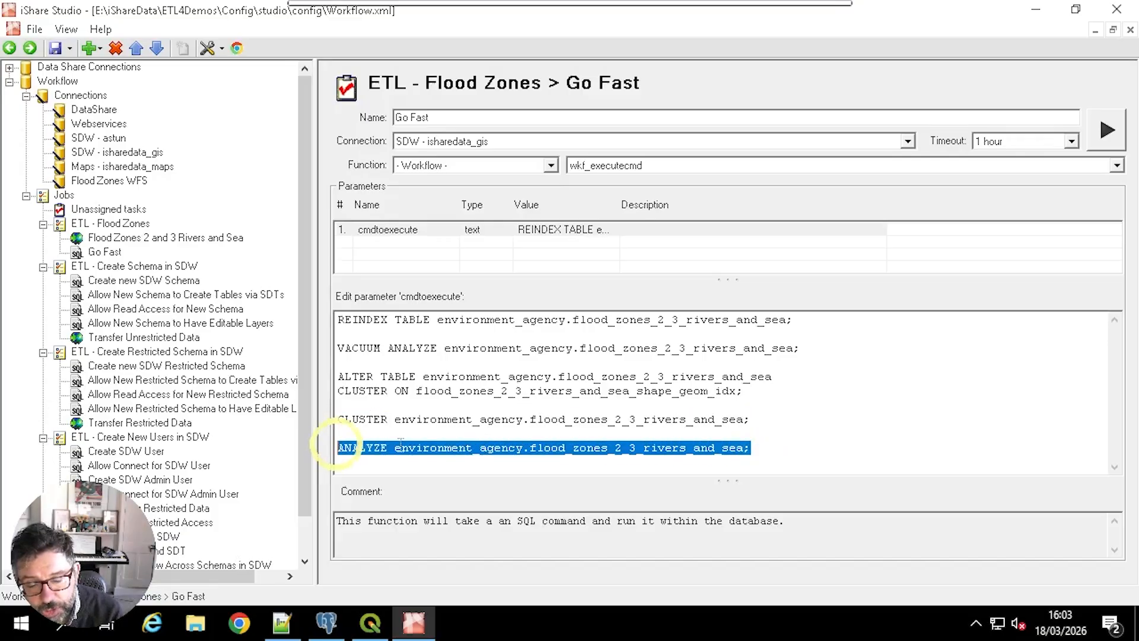
left_click(617, 429)
left_click_drag(776, 452, 335, 349)
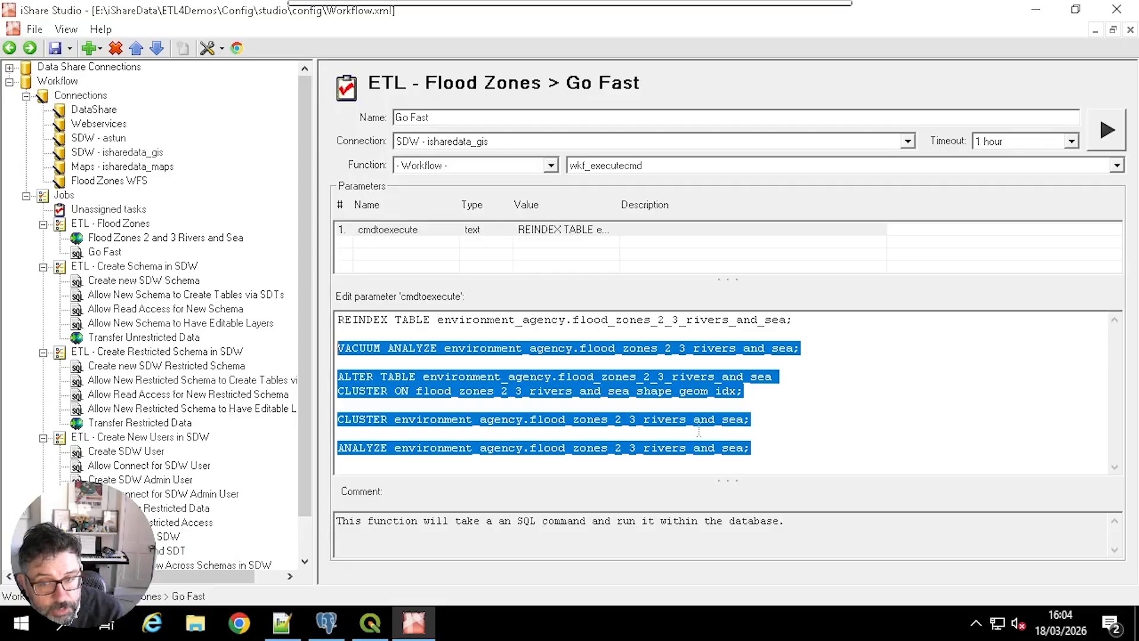
left_click_drag(797, 320, 316, 319)
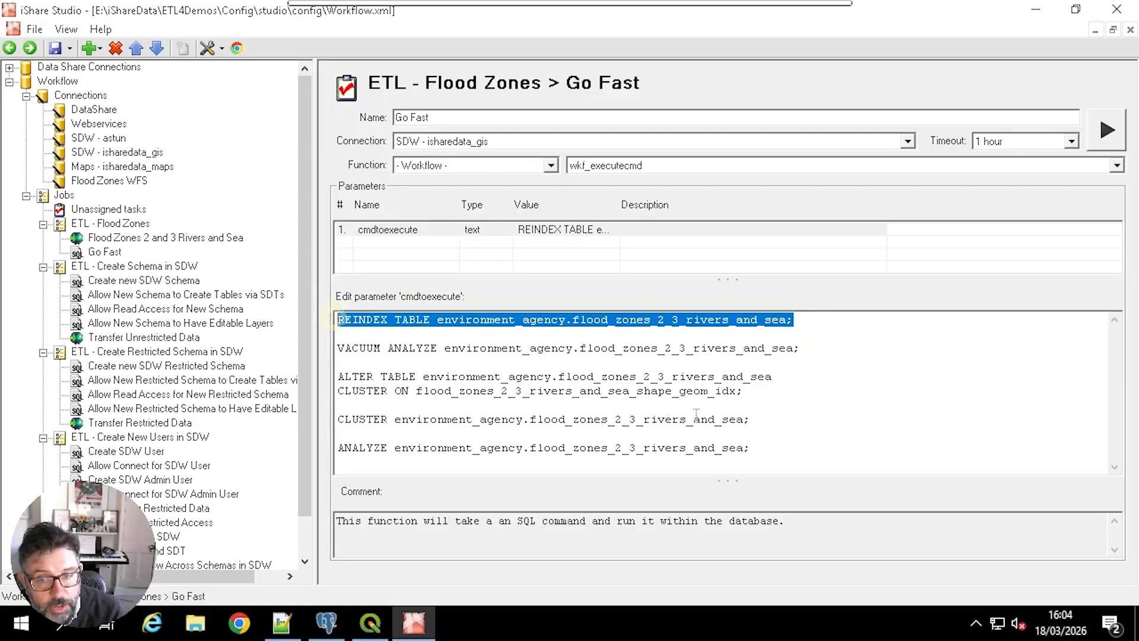
left_click(770, 447)
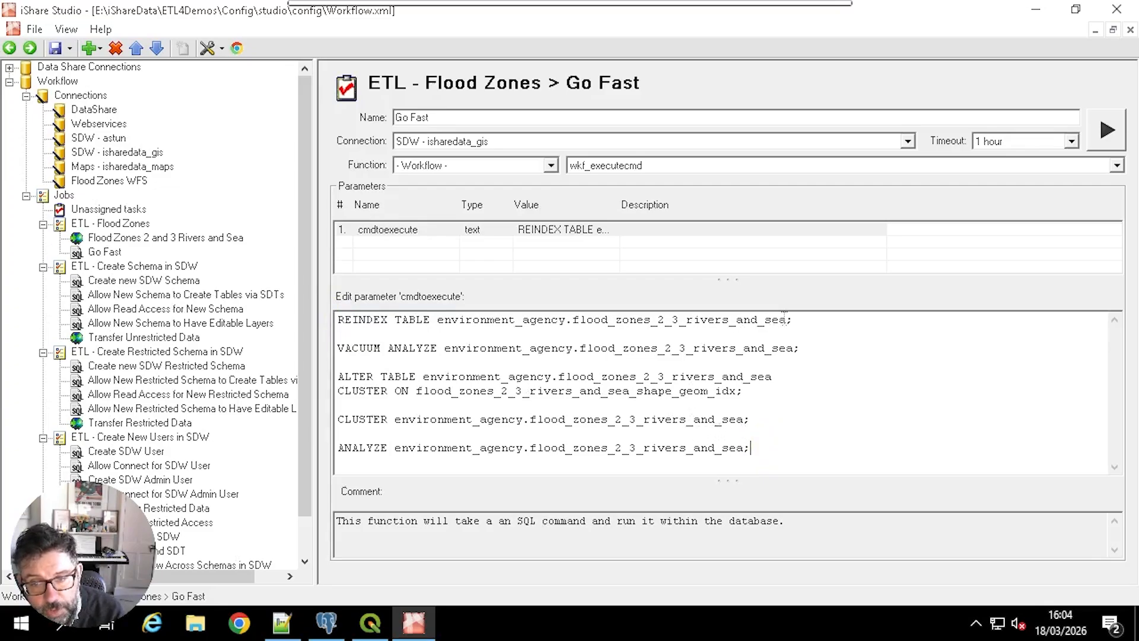
left_click_drag(794, 320, 321, 319)
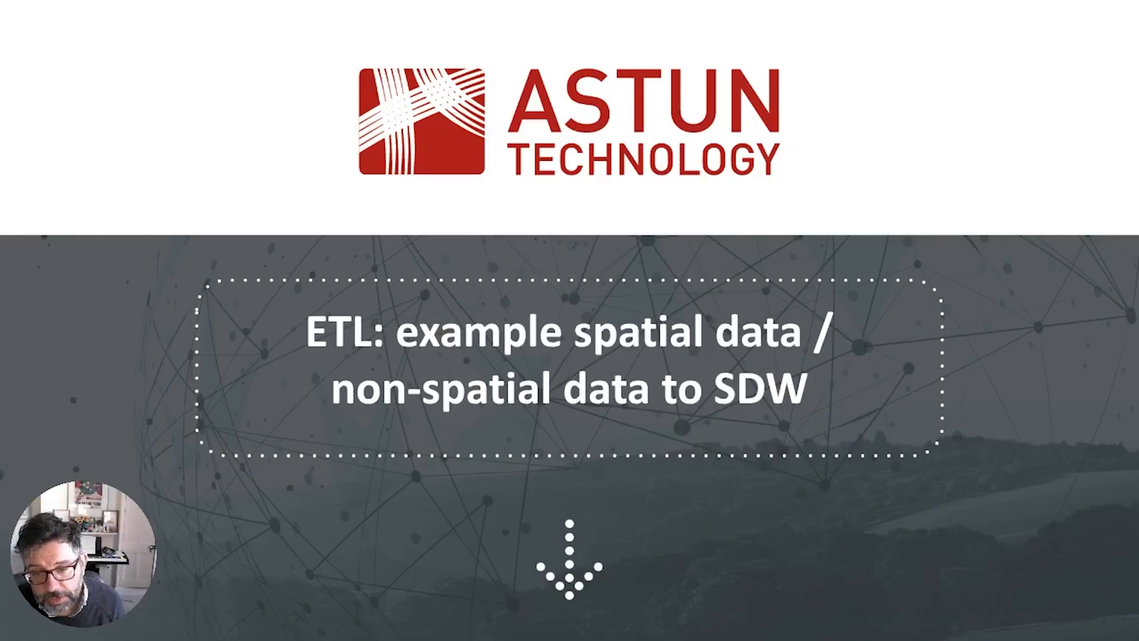
key("Right")
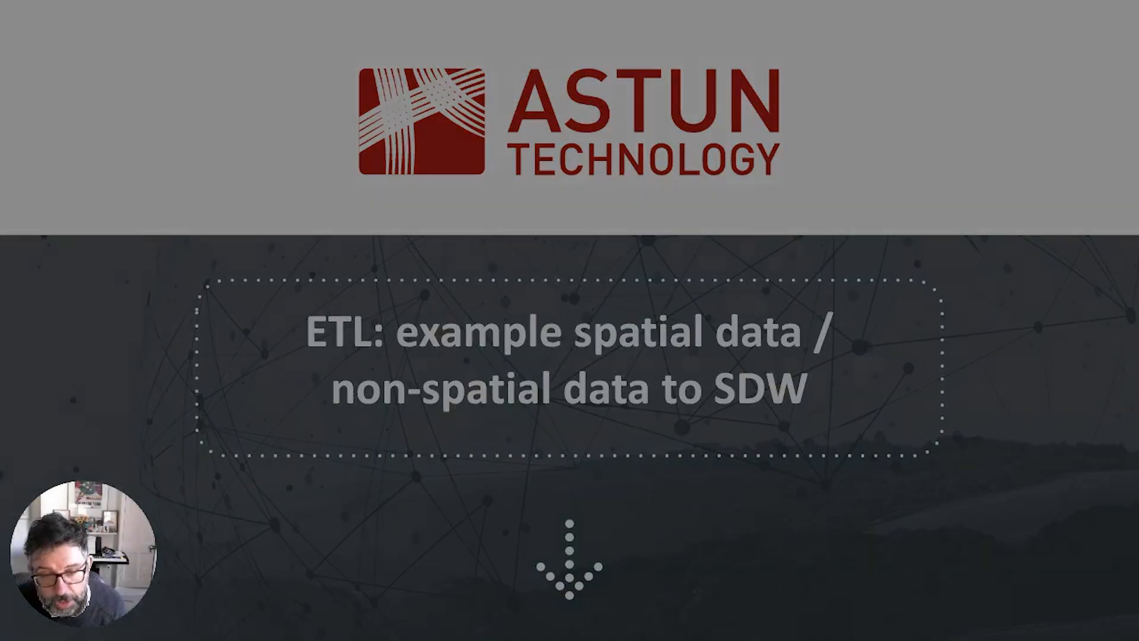
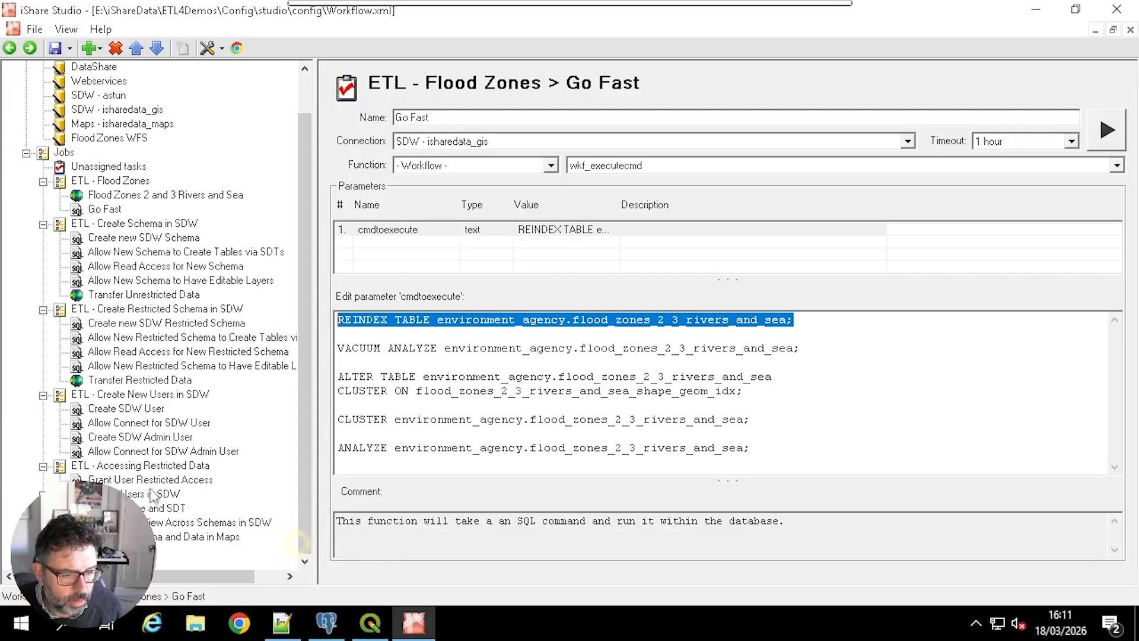
Step: Expand the ETL - Data Share and SDT job and open the example_data_share_connection settings under Data Share Connections
left_click(43, 509)
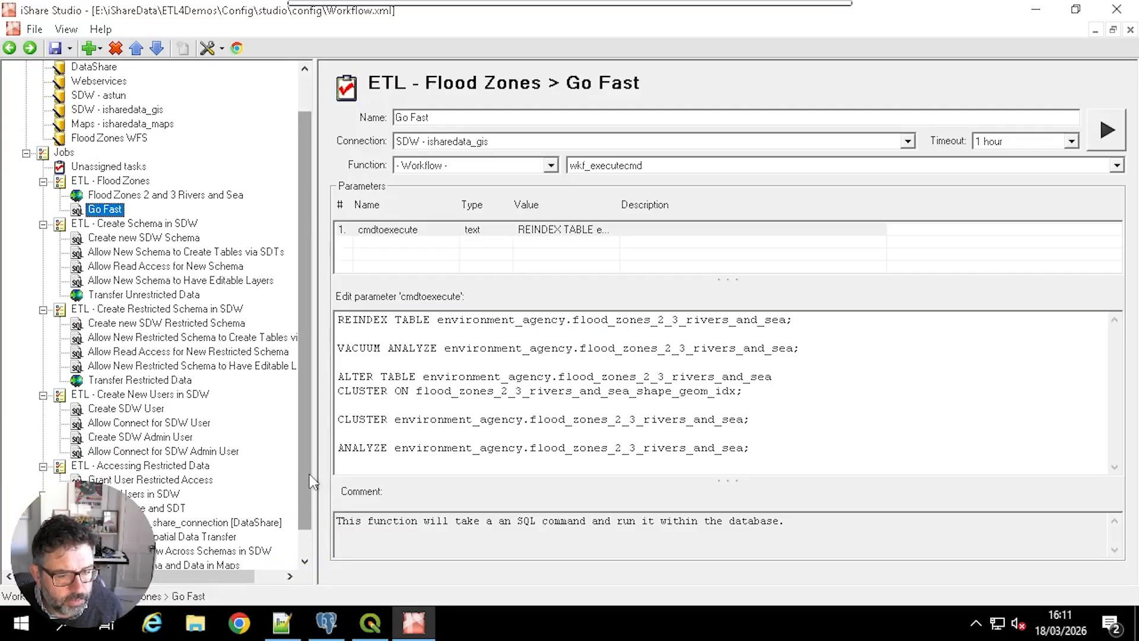
scroll(308, 474, "down", 1)
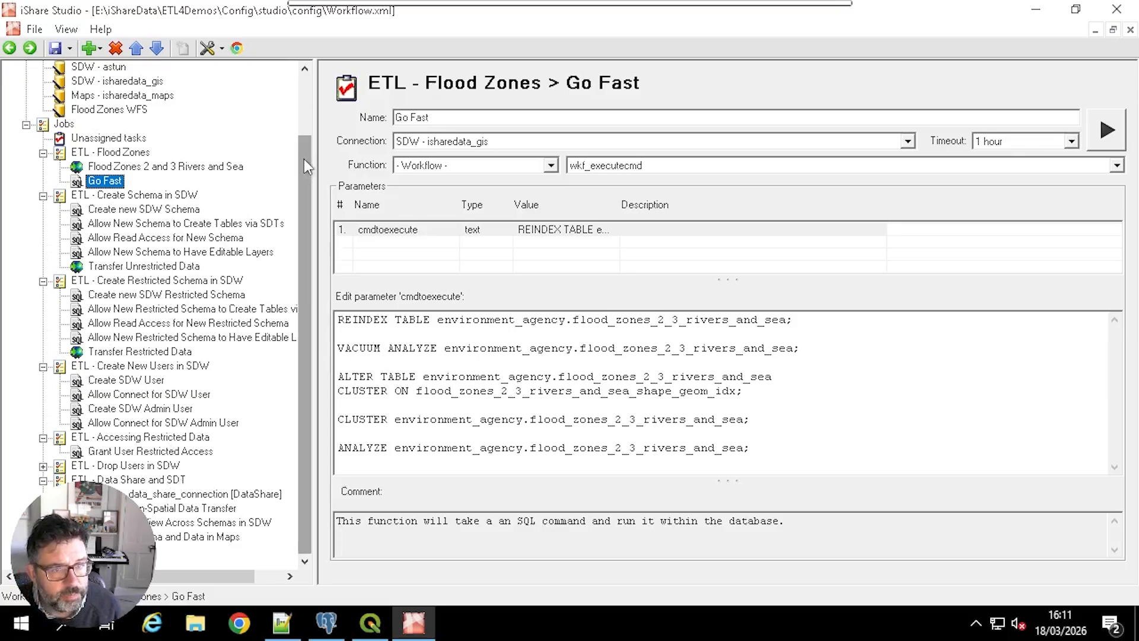
left_click_drag(304, 159, 307, 104)
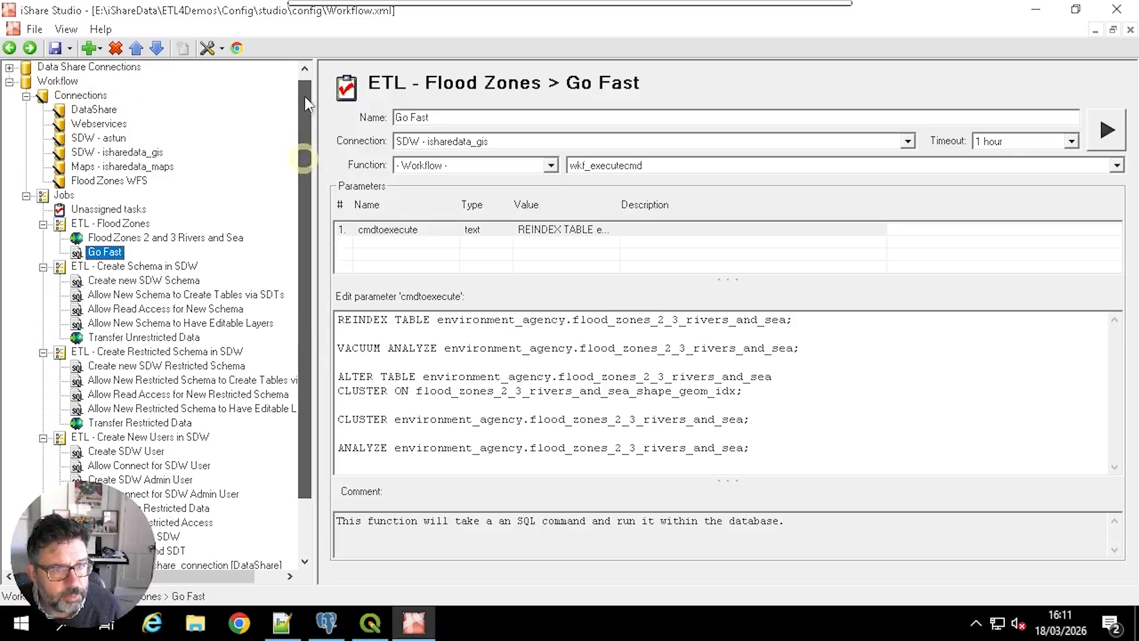
left_click(10, 67)
left_click(65, 82)
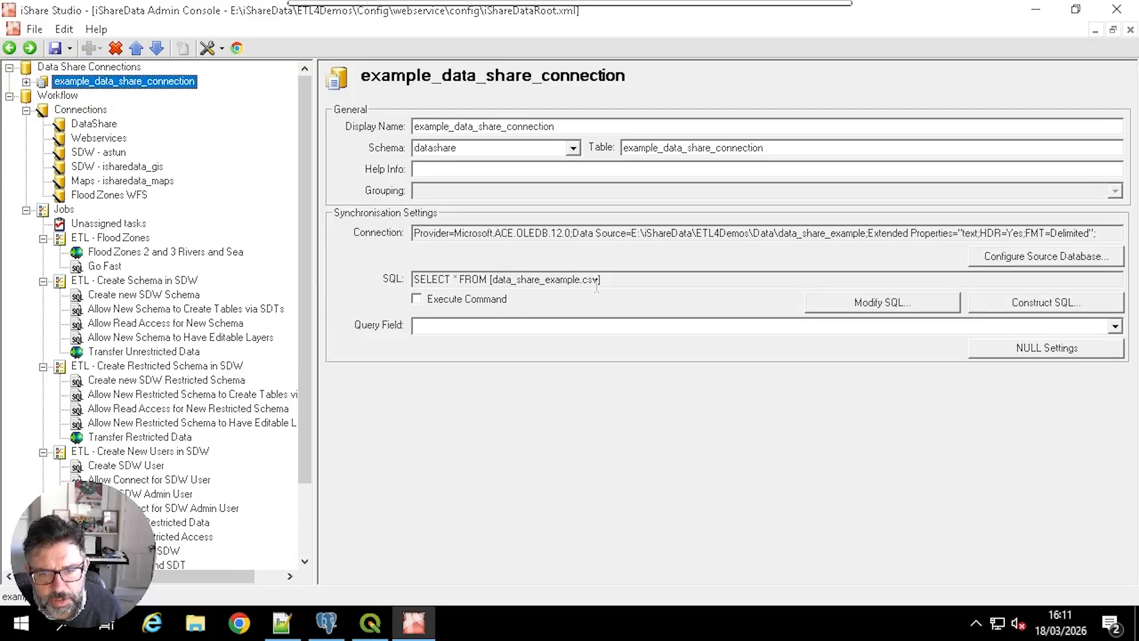
Step: Examine the Example Non-Spatial Data Transfer task's source CSV path, Force Geometry option and additional parameters
left_click(304, 525)
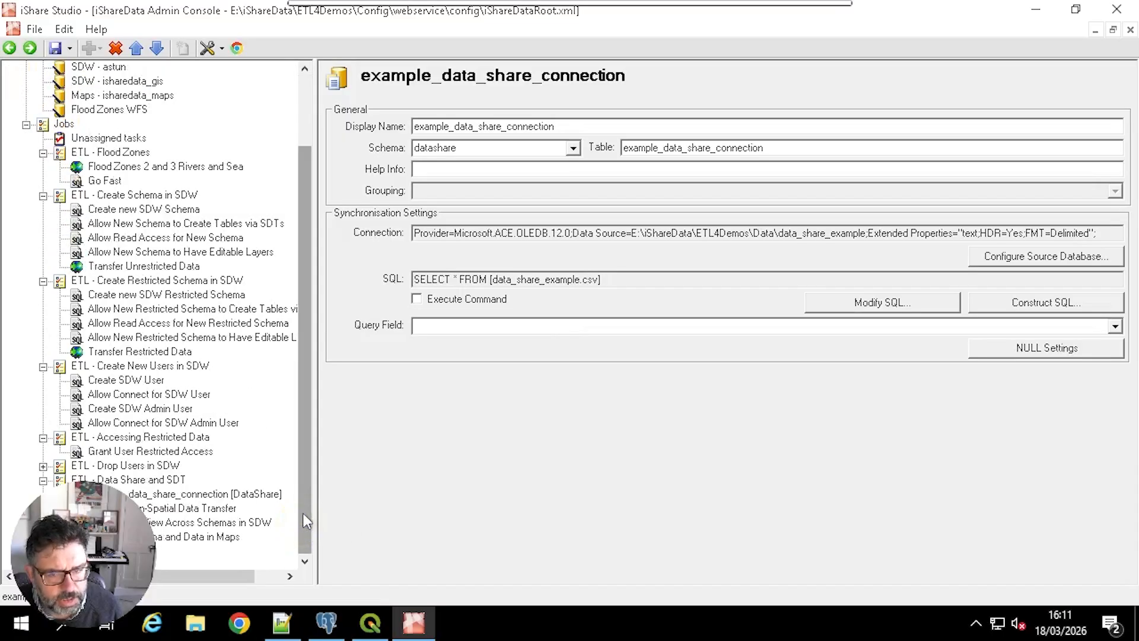
scroll(303, 513, "up", 1)
left_click(171, 509)
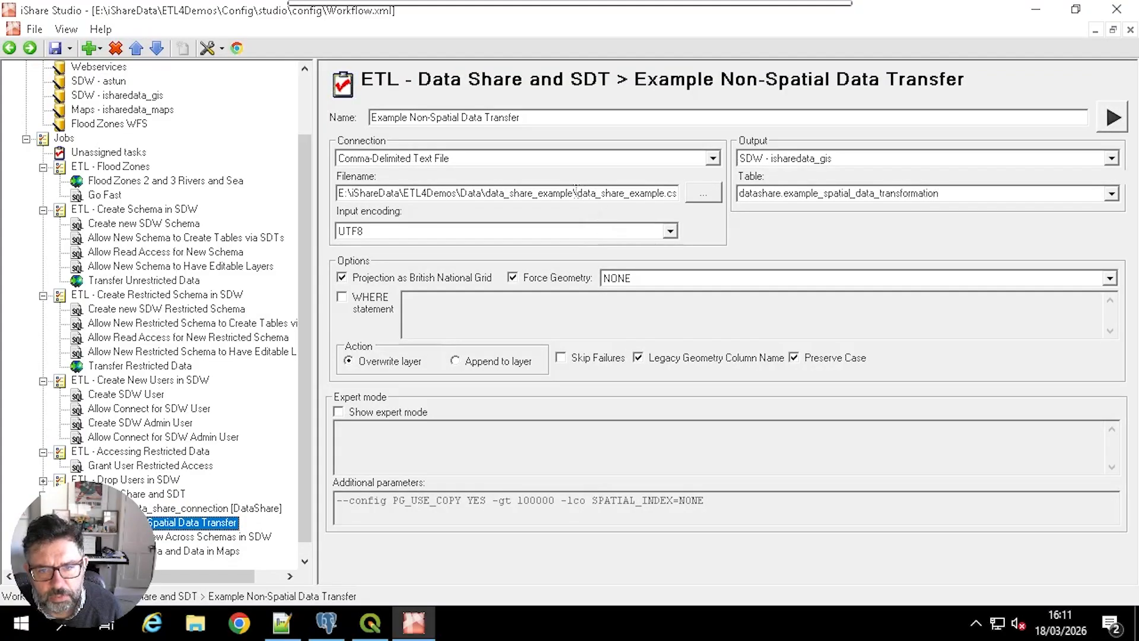
left_click_drag(574, 191, 710, 192)
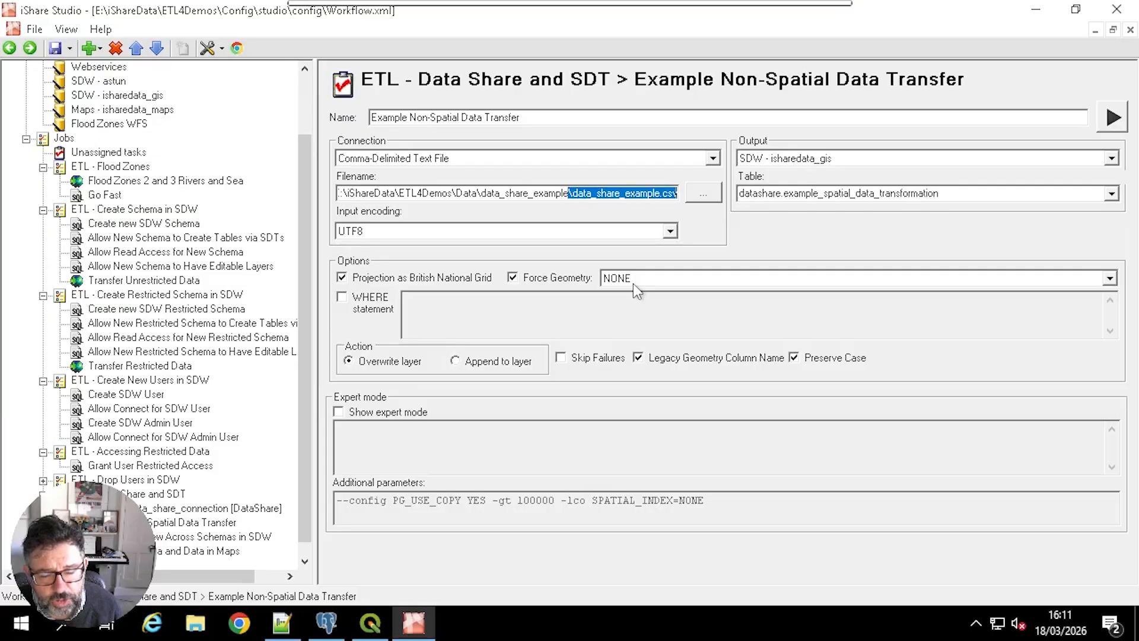
left_click(549, 193)
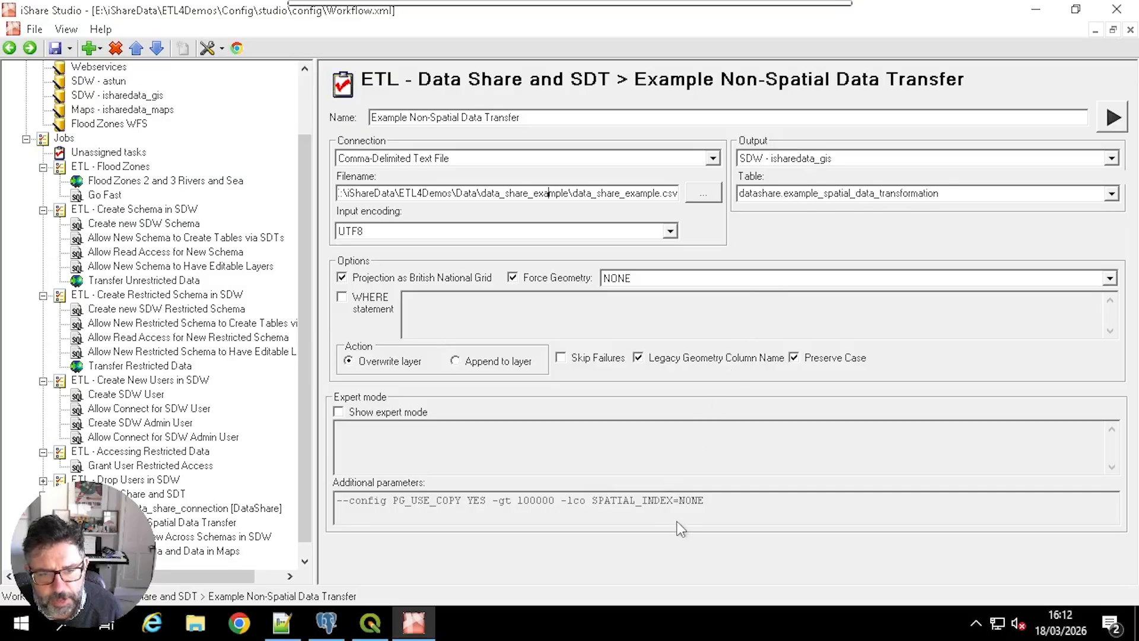
Step: Expand the ETL - Creating a View Across Schemas in SDW job and run its Transfer Points to test_points Schema task
scroll(303, 522, "down", 2)
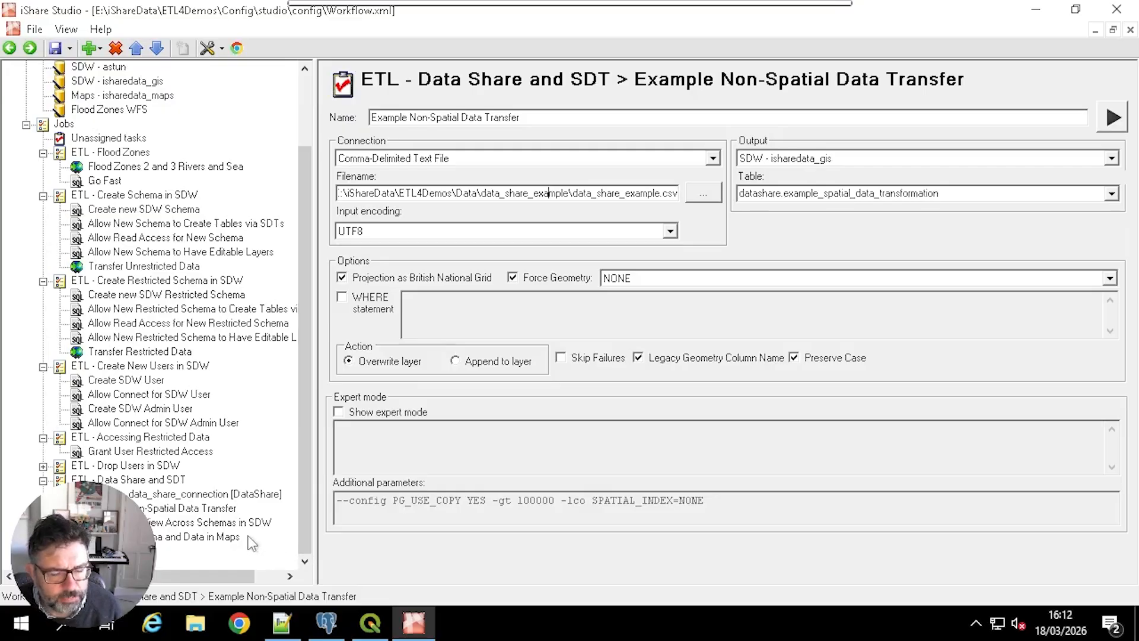
left_click(42, 523)
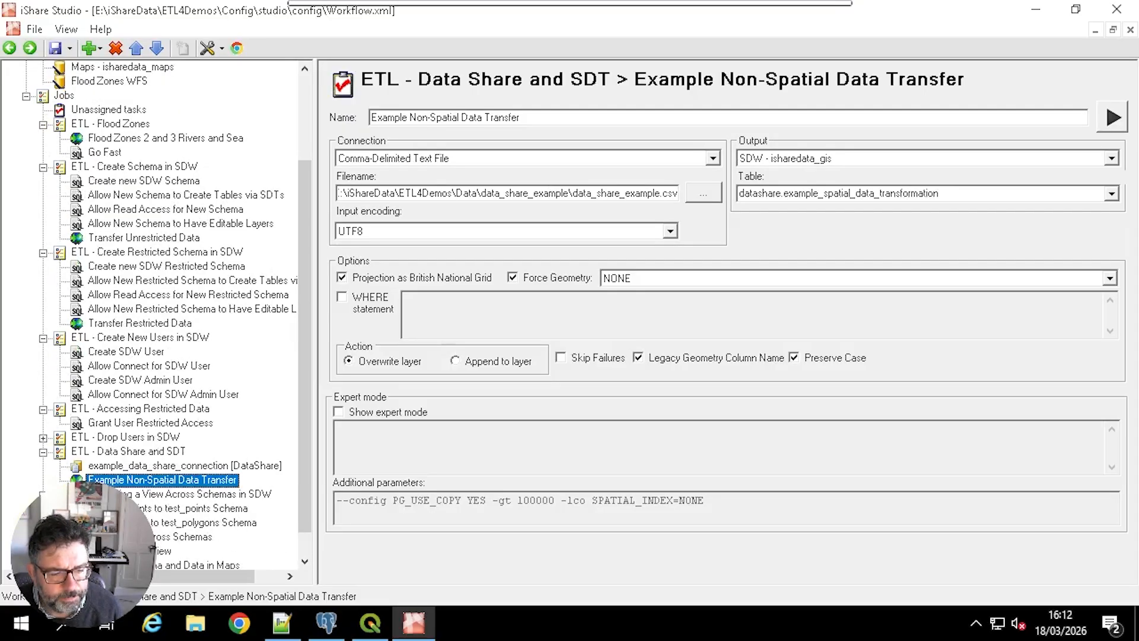
left_click(239, 510)
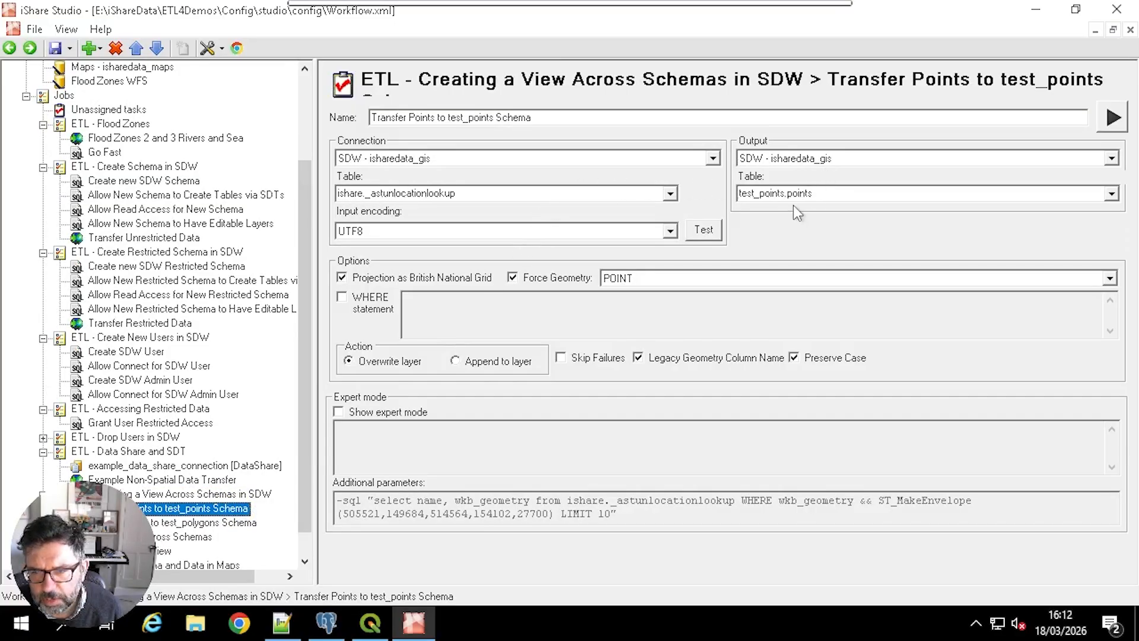
right_click(191, 509)
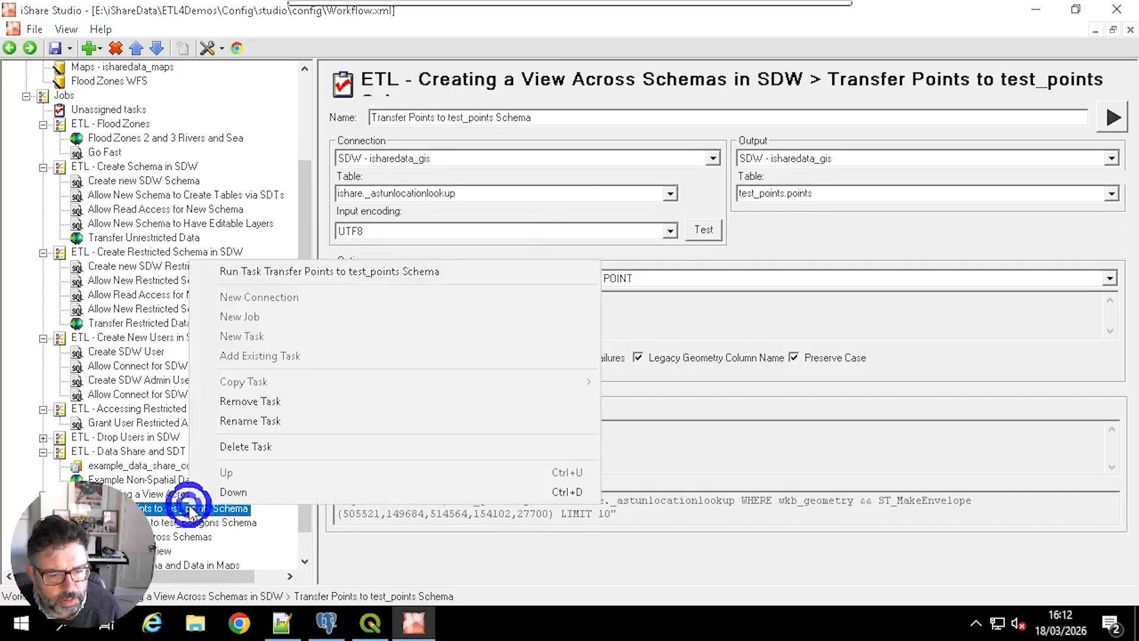
left_click(297, 271)
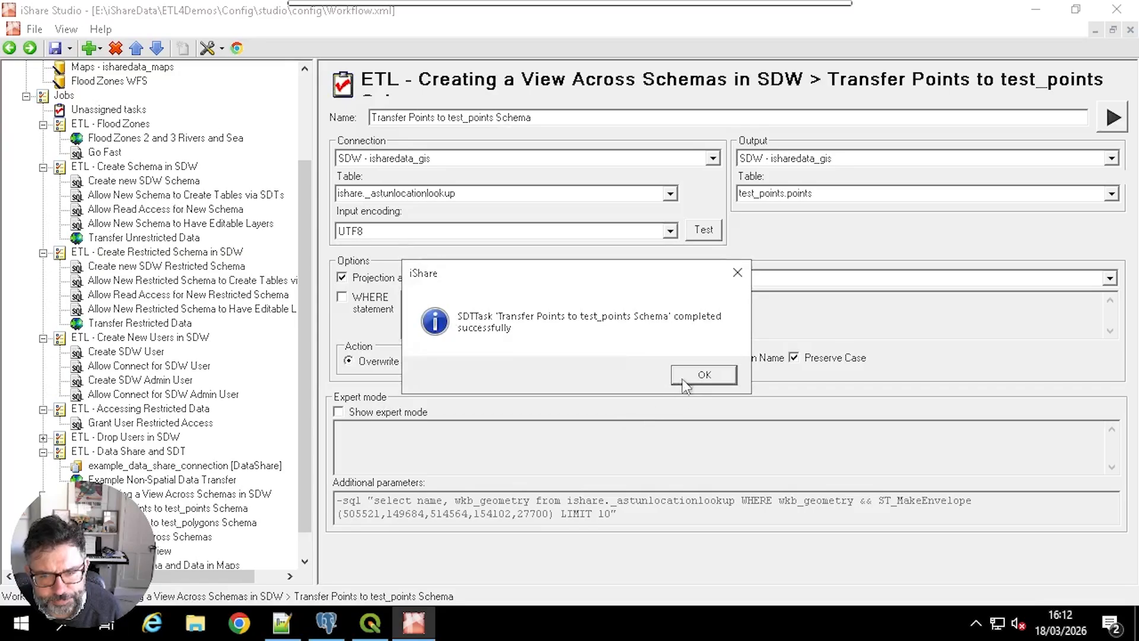
left_click(686, 385)
Step: Run the Test Polygons to test_polygons Schema task
left_click(176, 523)
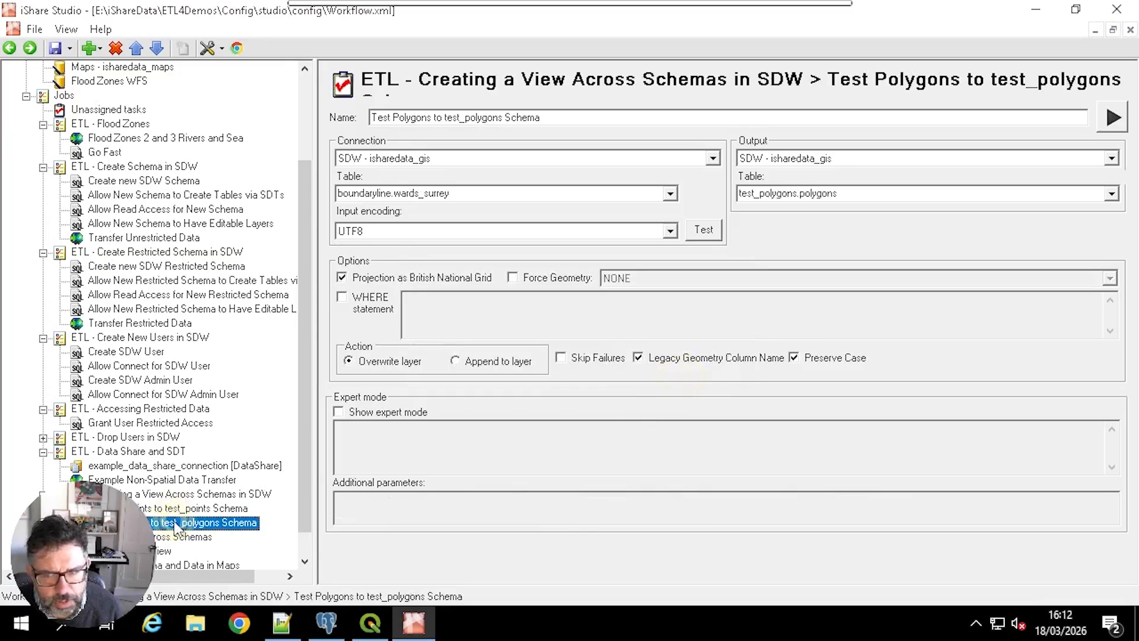
right_click(176, 524)
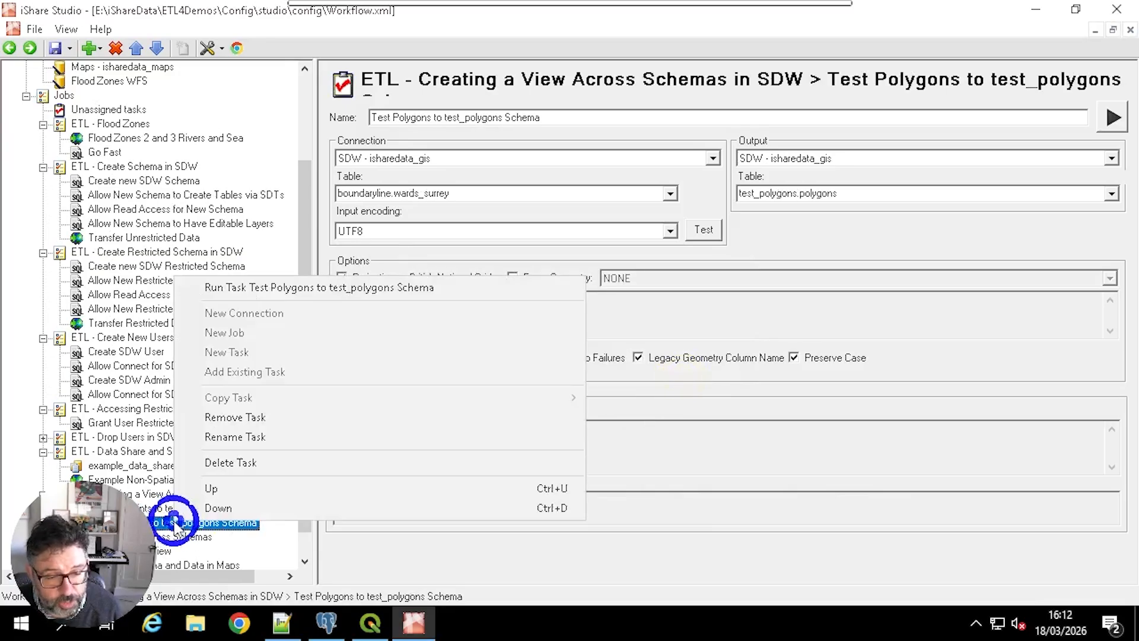
left_click(283, 286)
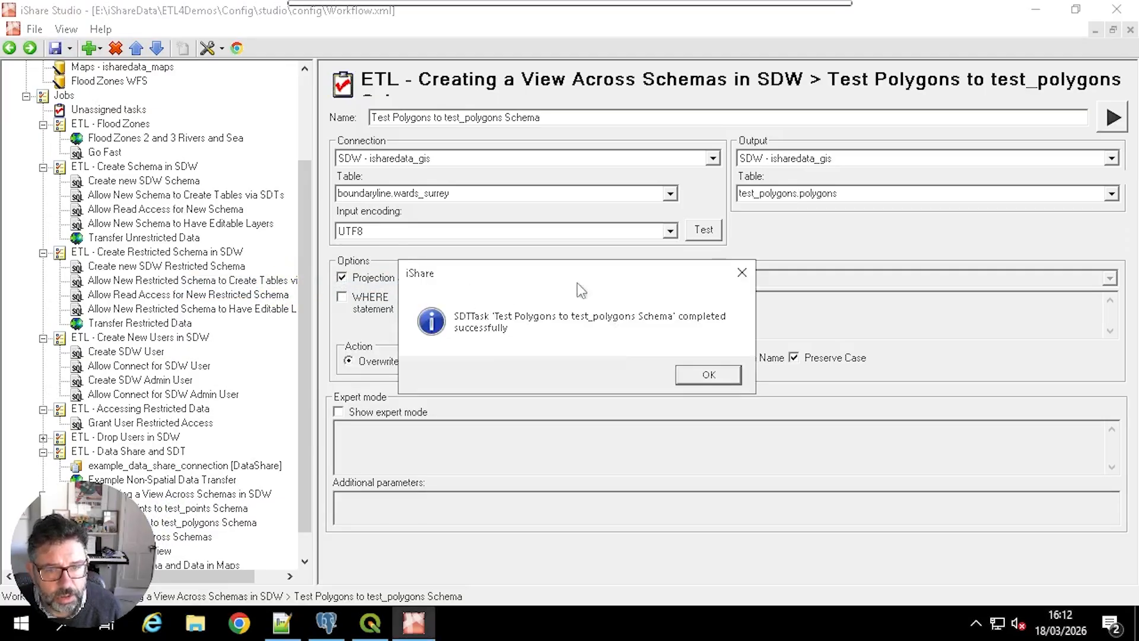
left_click(694, 373)
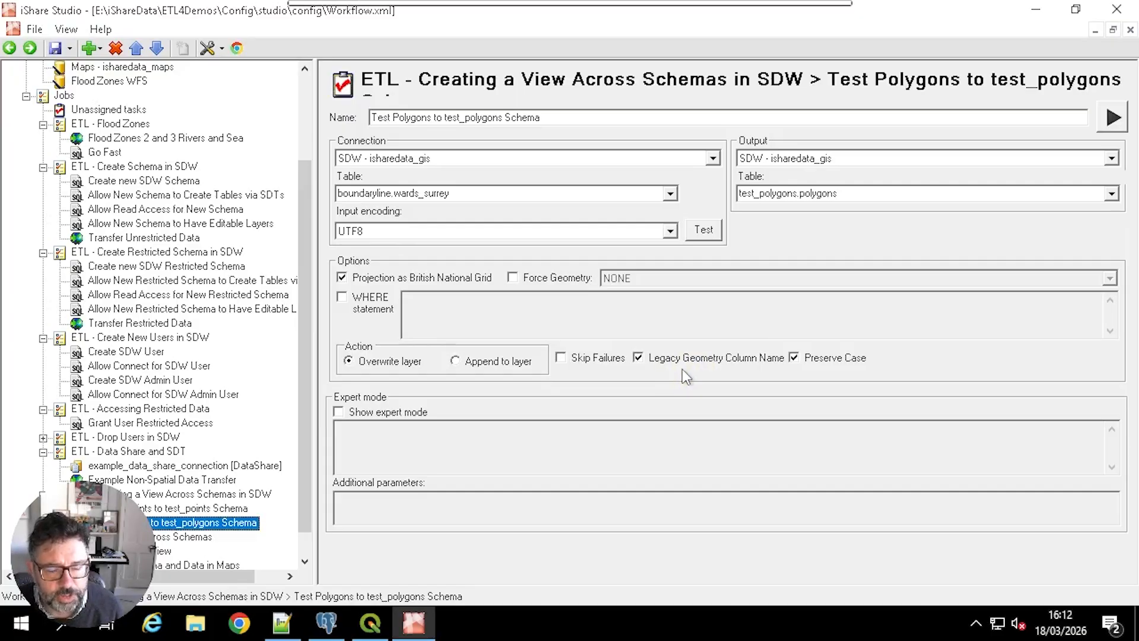
Step: Run the Create View Across Schemas task and review its SQL joining test_polygons.polygons into test_points.points_with_polygons_view
left_click(202, 537)
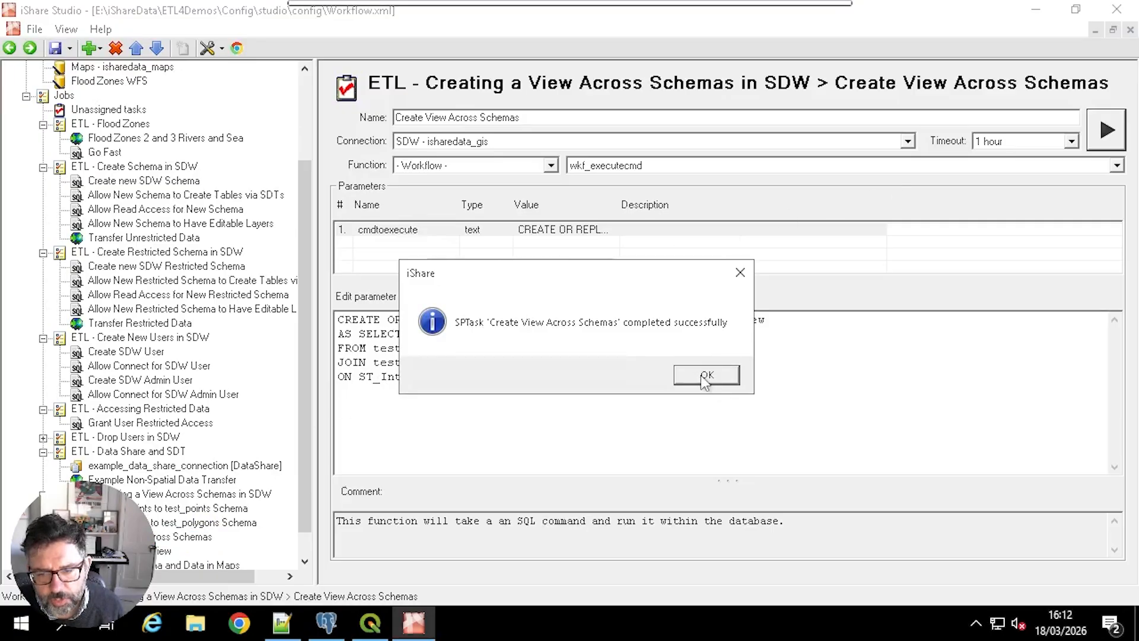
left_click(701, 375)
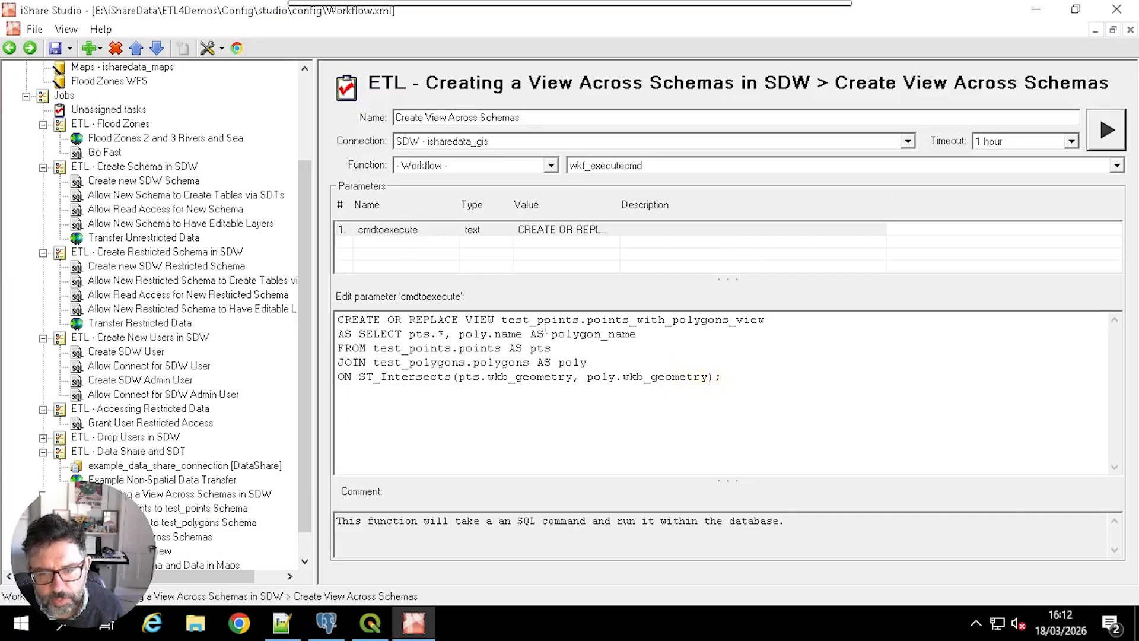
left_click_drag(766, 320, 588, 320)
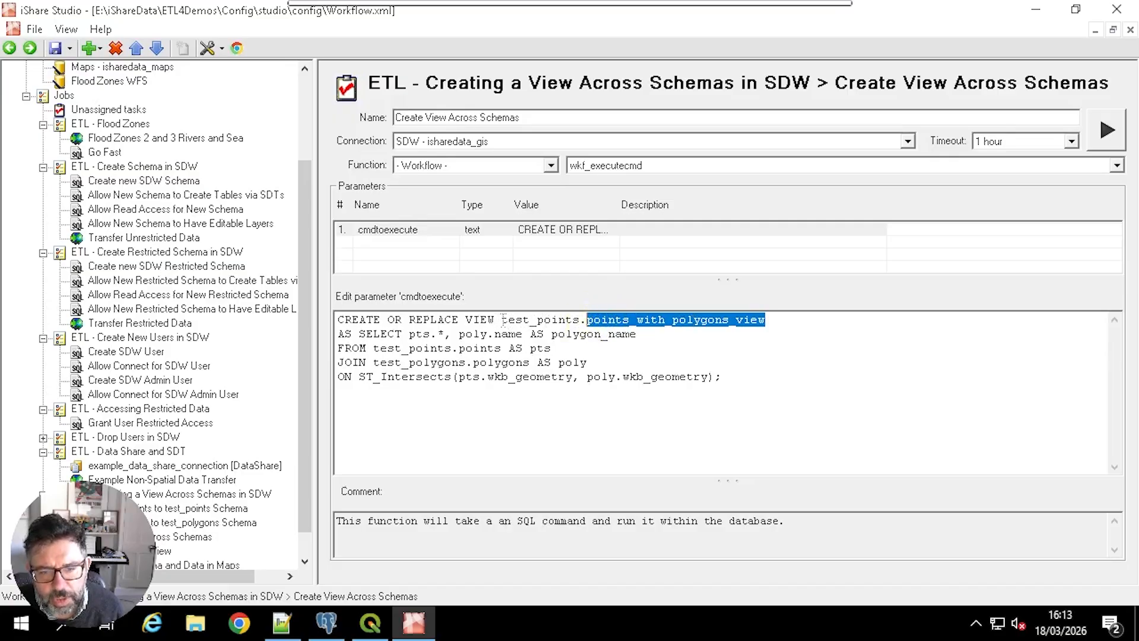
left_click_drag(502, 320, 580, 320)
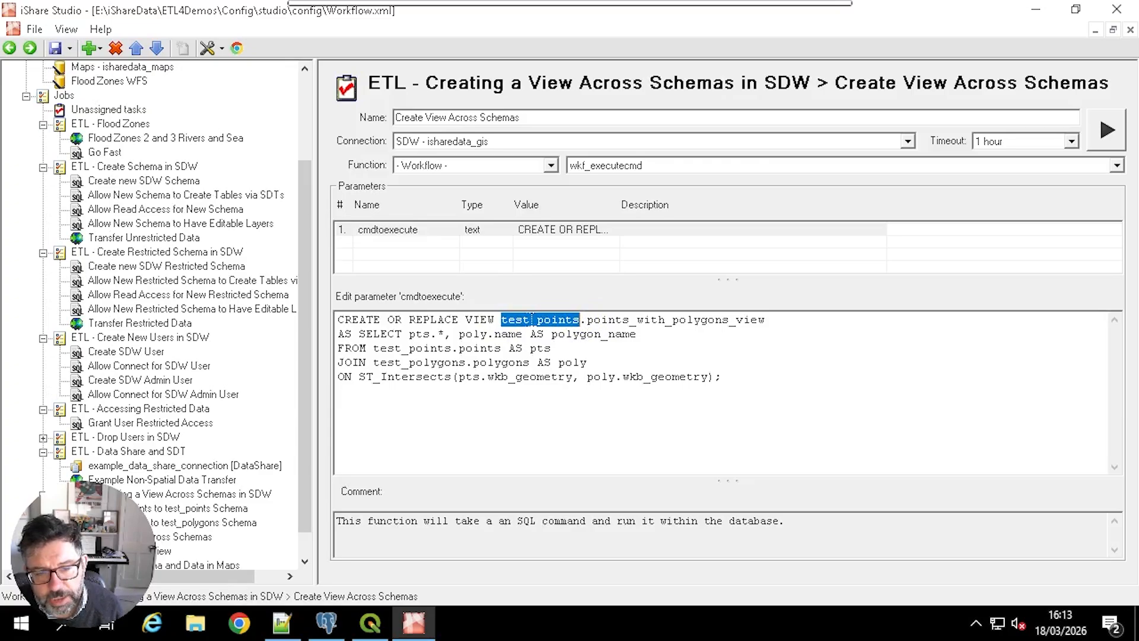
left_click_drag(374, 363, 530, 363)
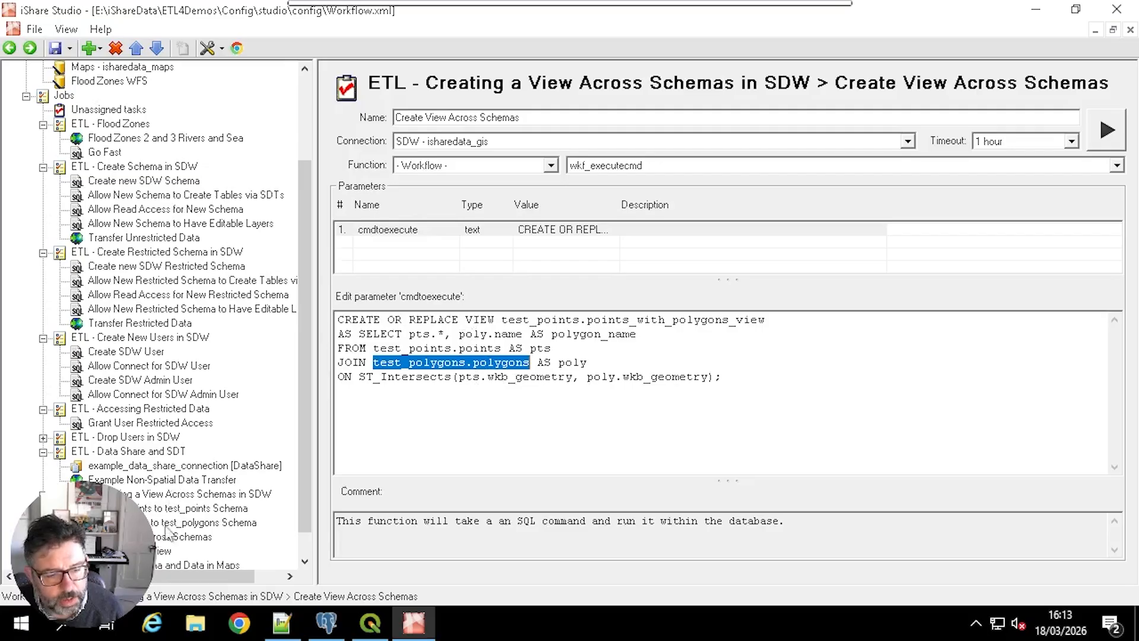
Step: Review the command granting test_polygons_viewer to test_points_owner and run the Apply Grant to View task
left_click(164, 550)
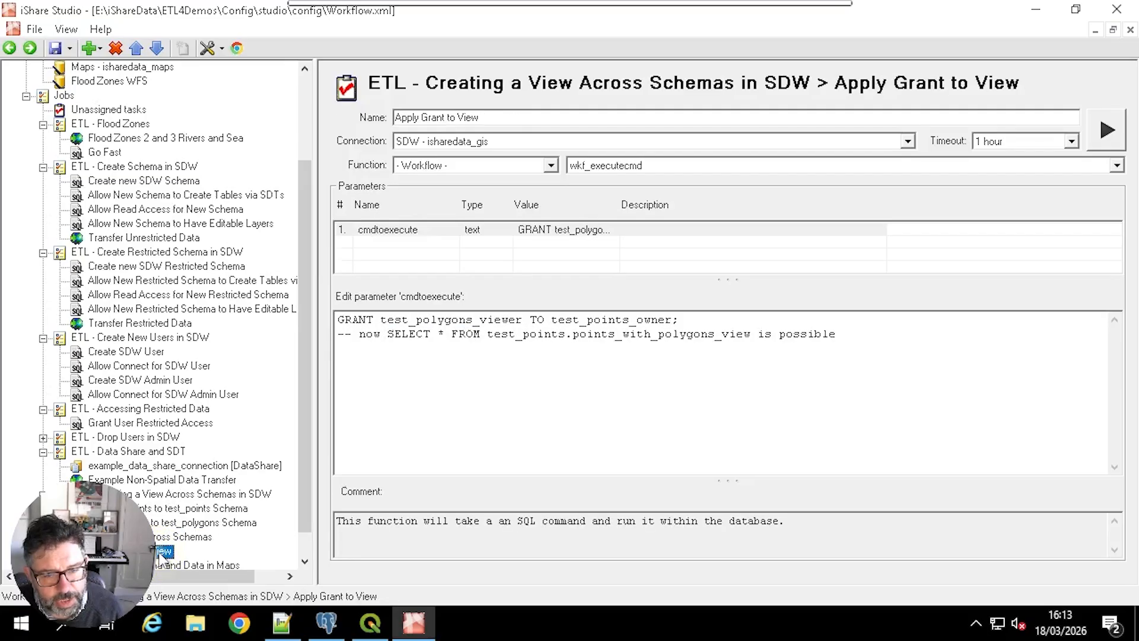
left_click_drag(680, 320, 336, 320)
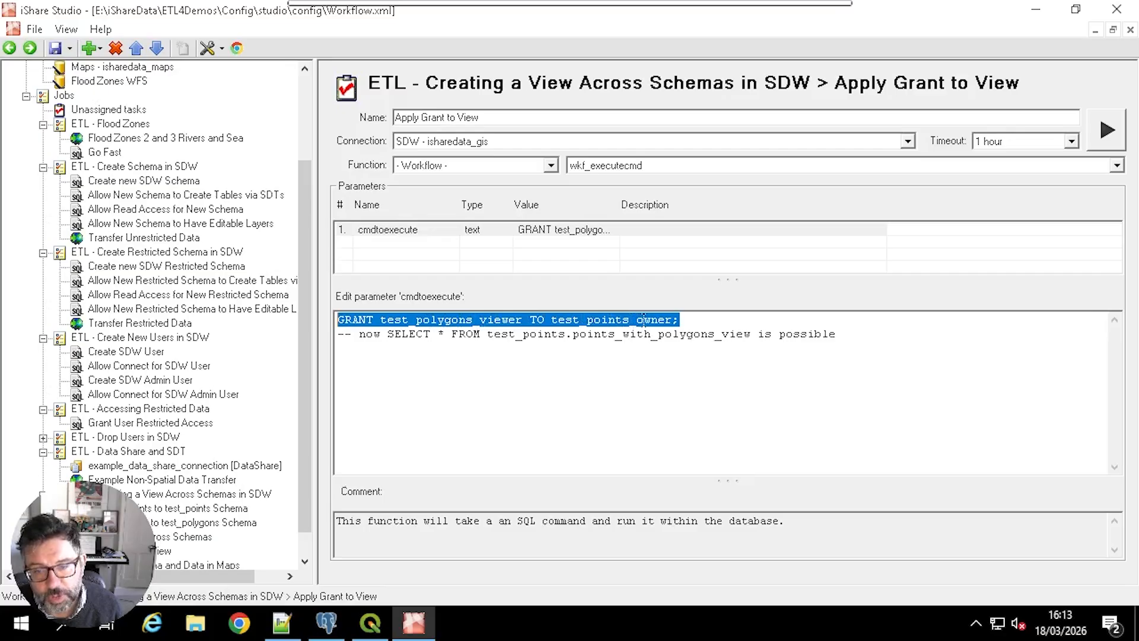
left_click(1106, 132)
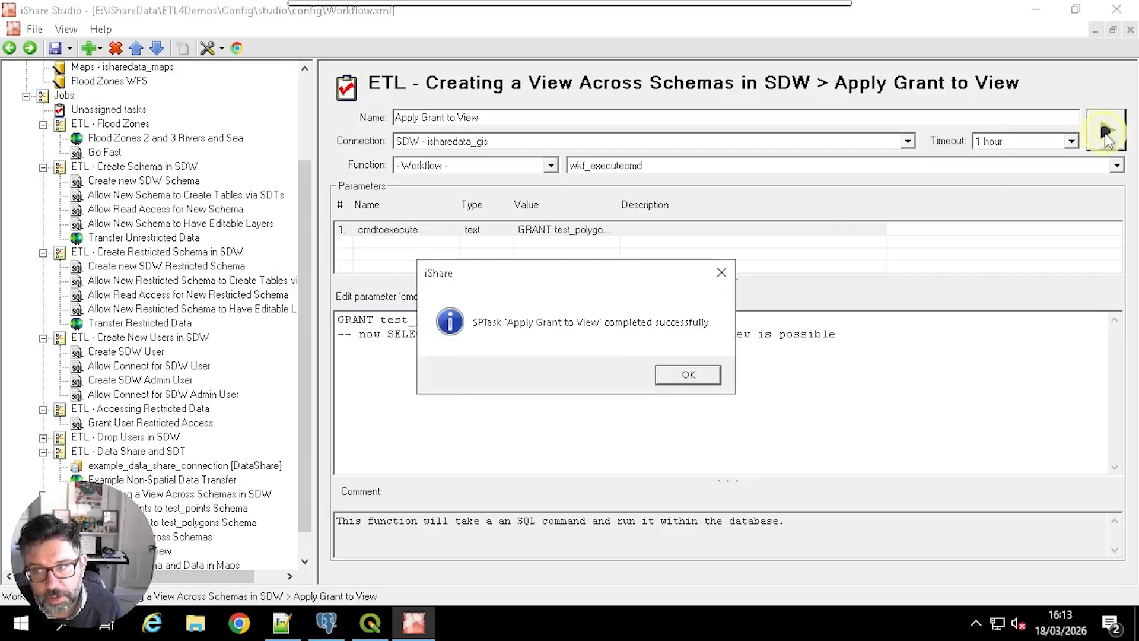
left_click(704, 376)
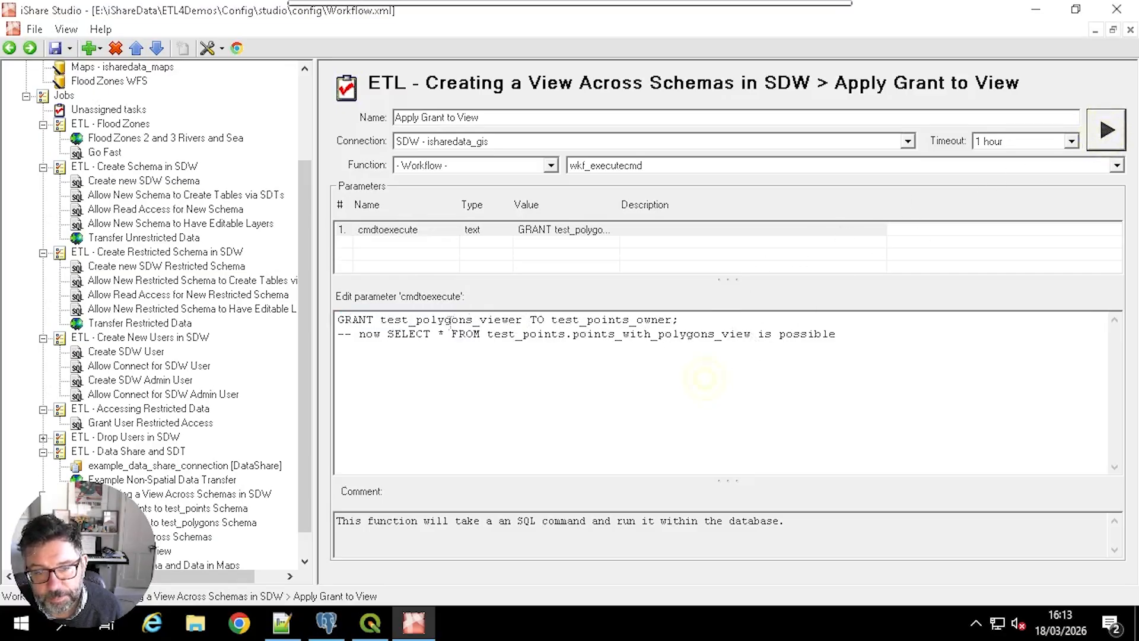
Step: Copy the SELECT * FROM test_points.points_with_polygons_view statement, switch to pgAdmin and open the Query Tool on isharedata_gis's sdw database
left_click_drag(387, 334, 752, 334)
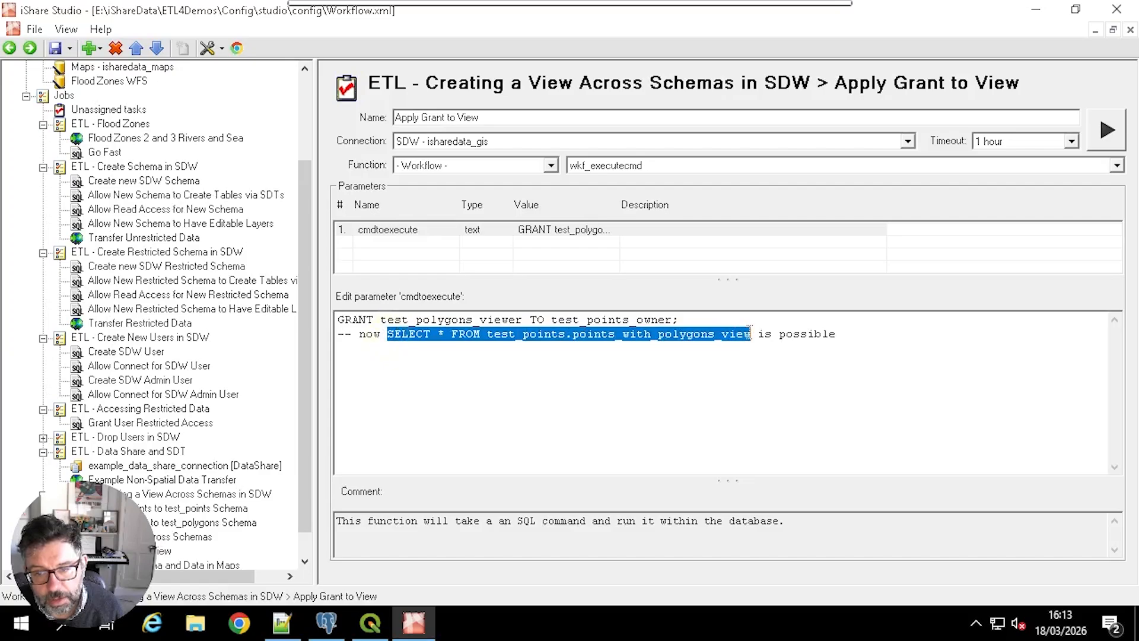
right_click(495, 334)
left_click(535, 393)
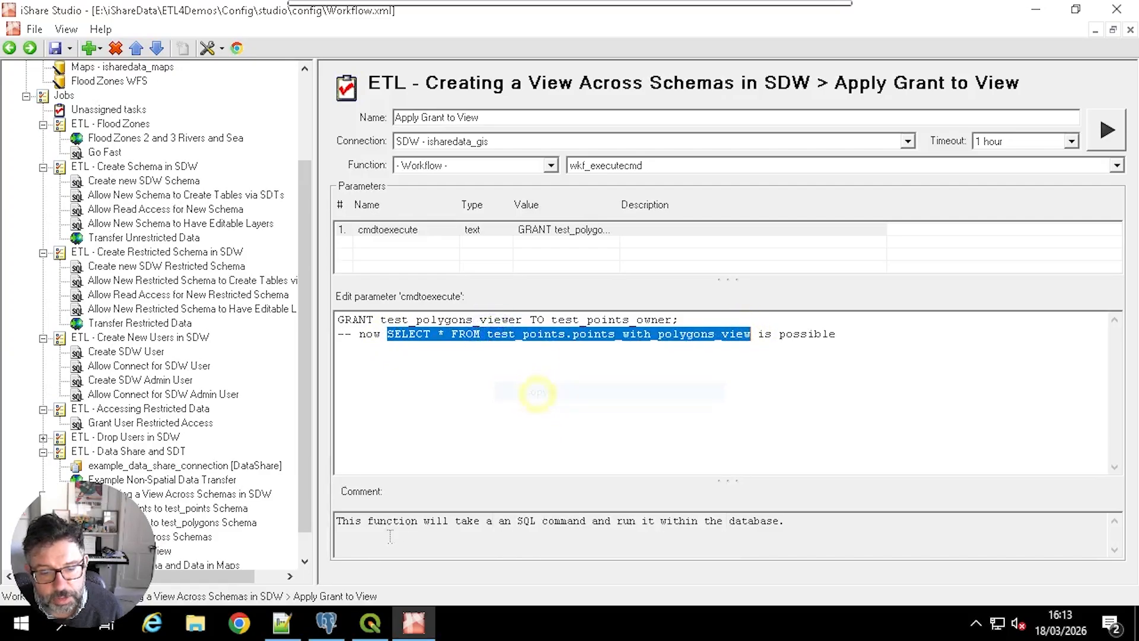
left_click(328, 620)
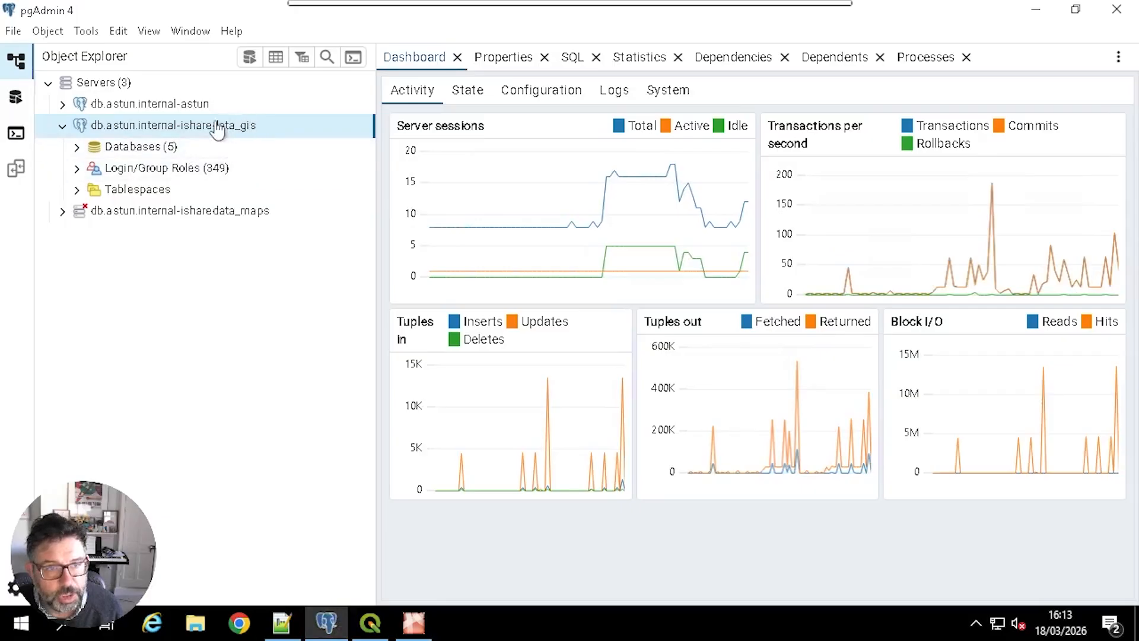
left_click(77, 148)
left_click(127, 231)
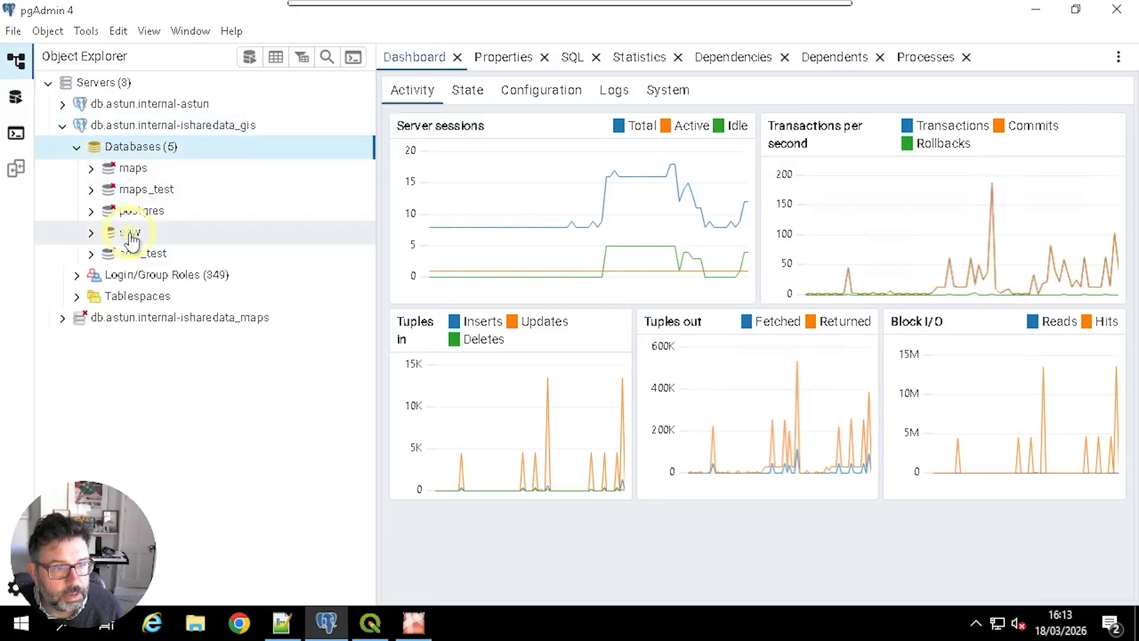
left_click(249, 58)
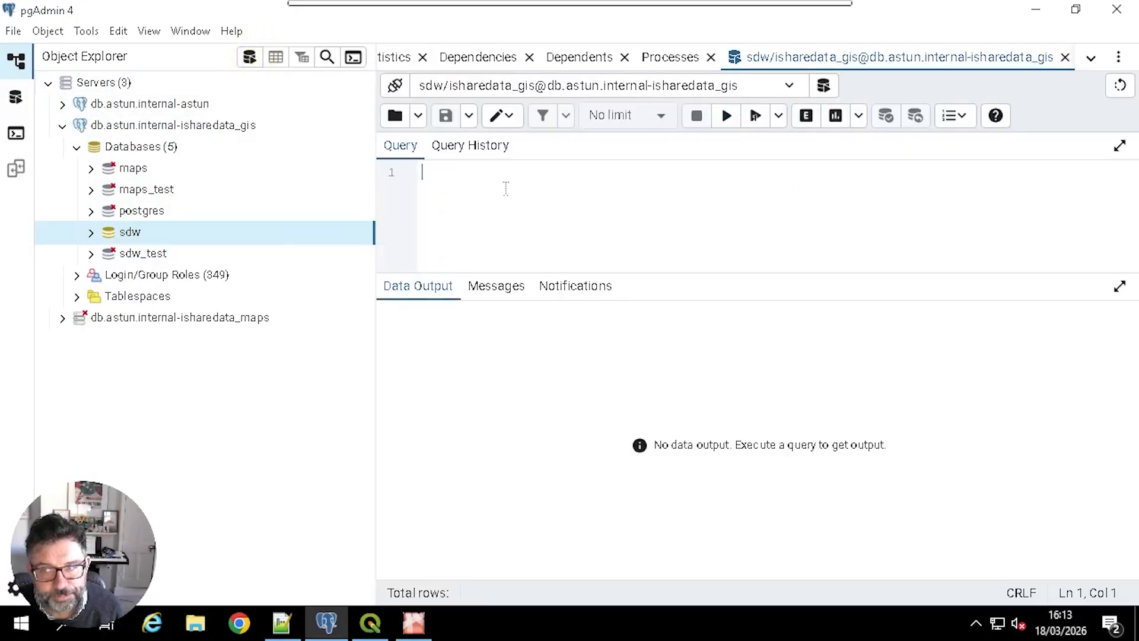
Step: Paste and run the copied SELECT query, inspect the polygon_name column in its output and return to iShare Studio
right_click(503, 188)
left_click(537, 258)
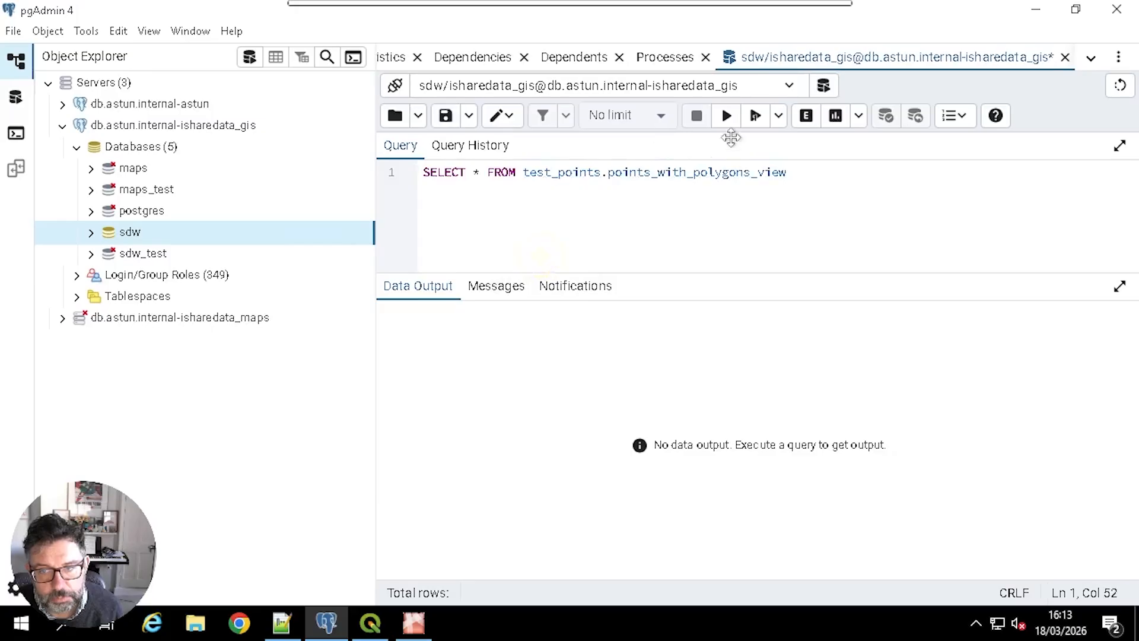
left_click(728, 115)
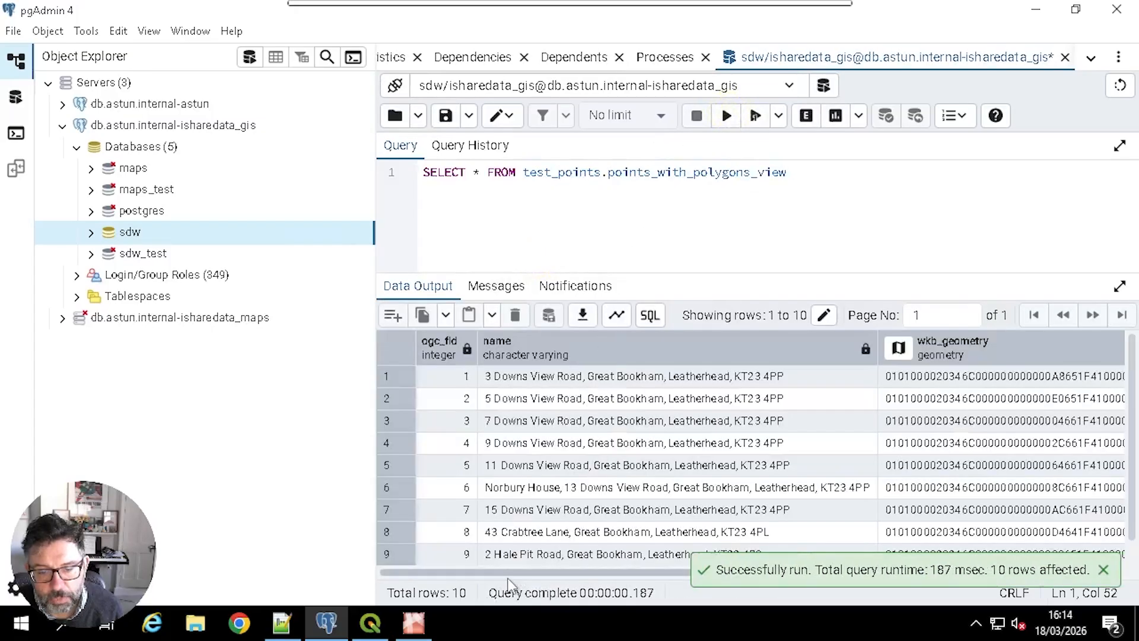
left_click_drag(507, 571, 848, 570)
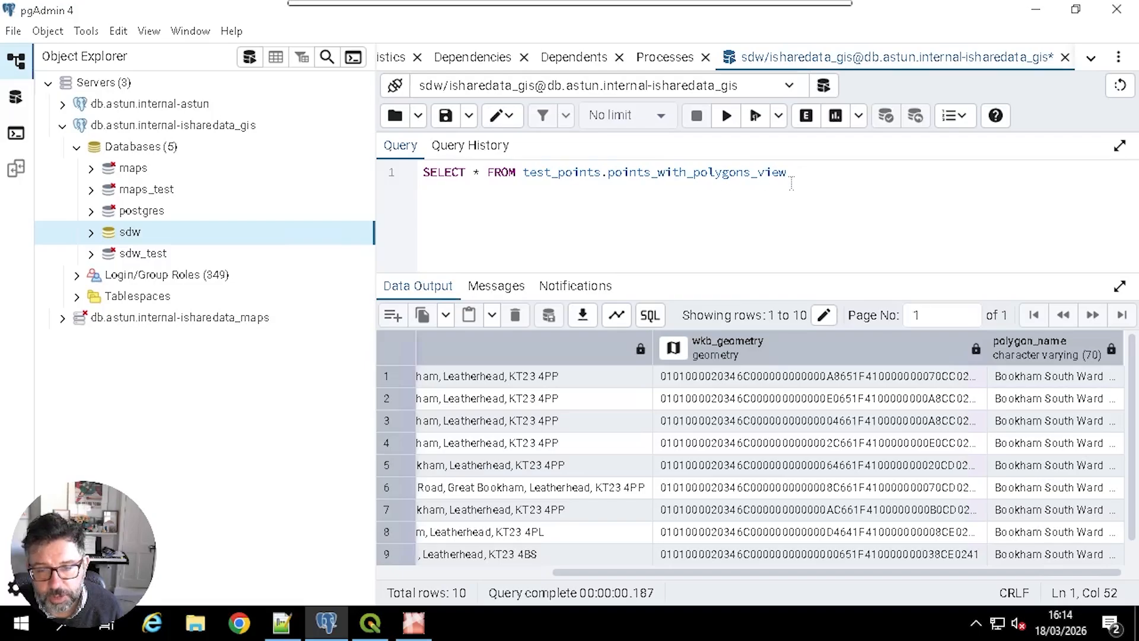
left_click(418, 627)
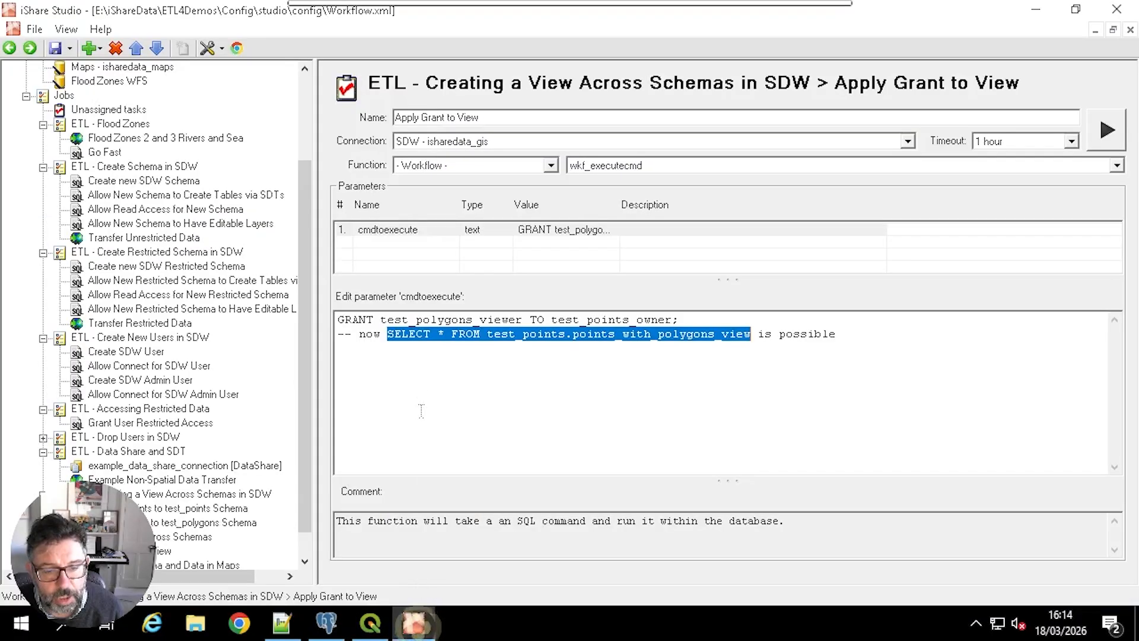
Step: Examine the GRANT statement in the Apply Grant to View task, checking the test_polygons_viewer and test_points_owner roles
left_click_drag(336, 320, 679, 321)
left_click(658, 349)
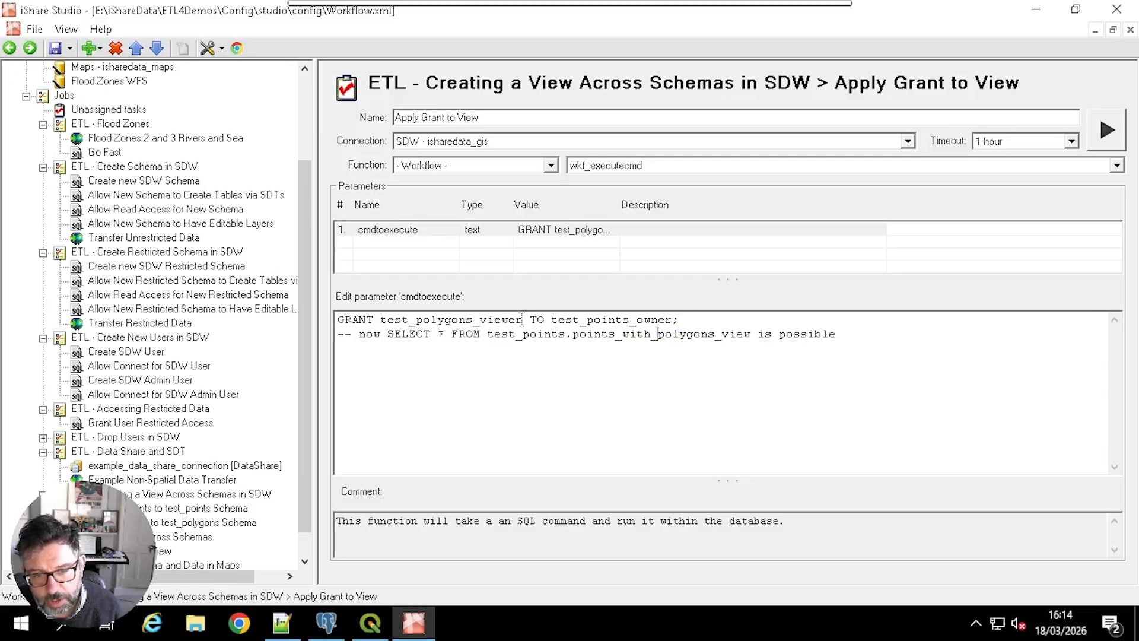
left_click_drag(523, 320, 380, 320)
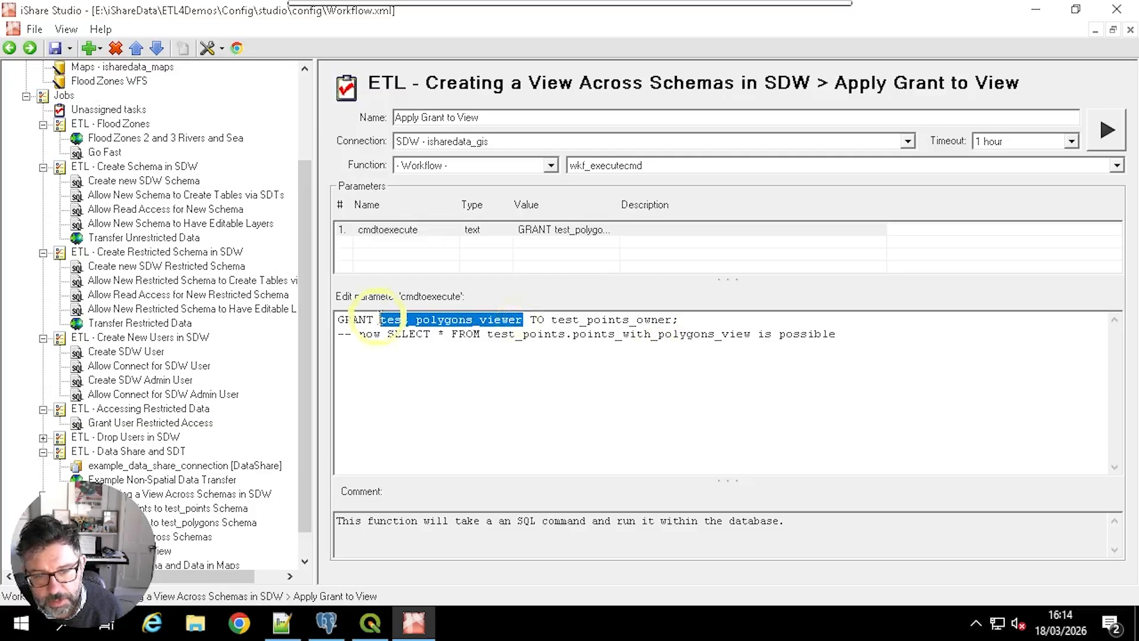
left_click_drag(551, 320, 673, 320)
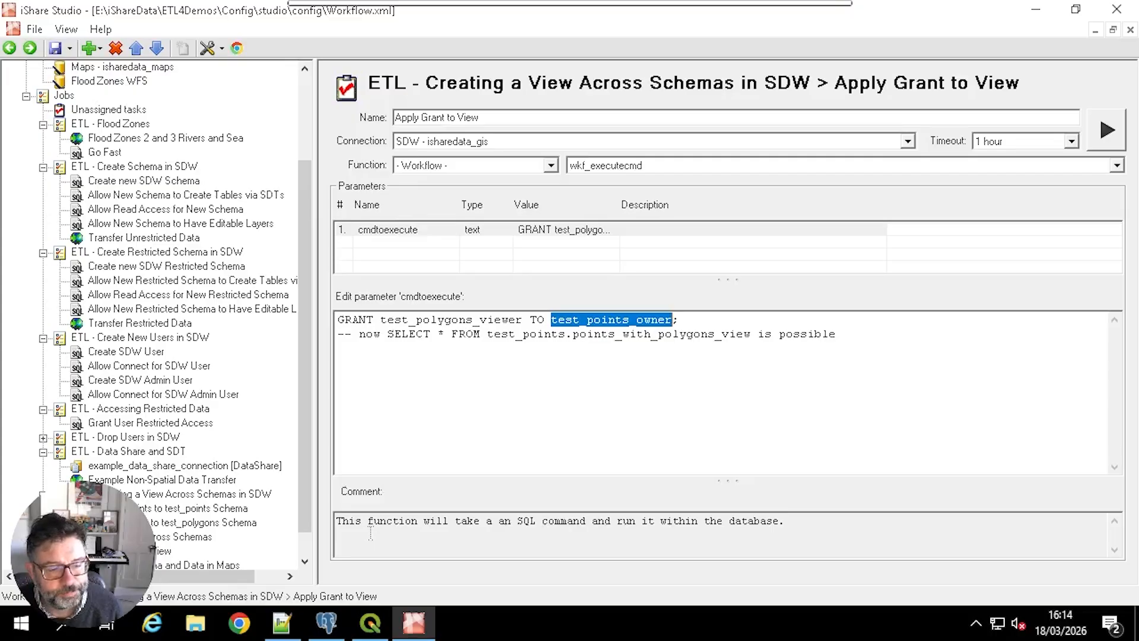
Step: Expand the ETL - Create Schema and Data in Maps job and open its Create new Maps Schema task
left_click_drag(307, 462, 303, 525)
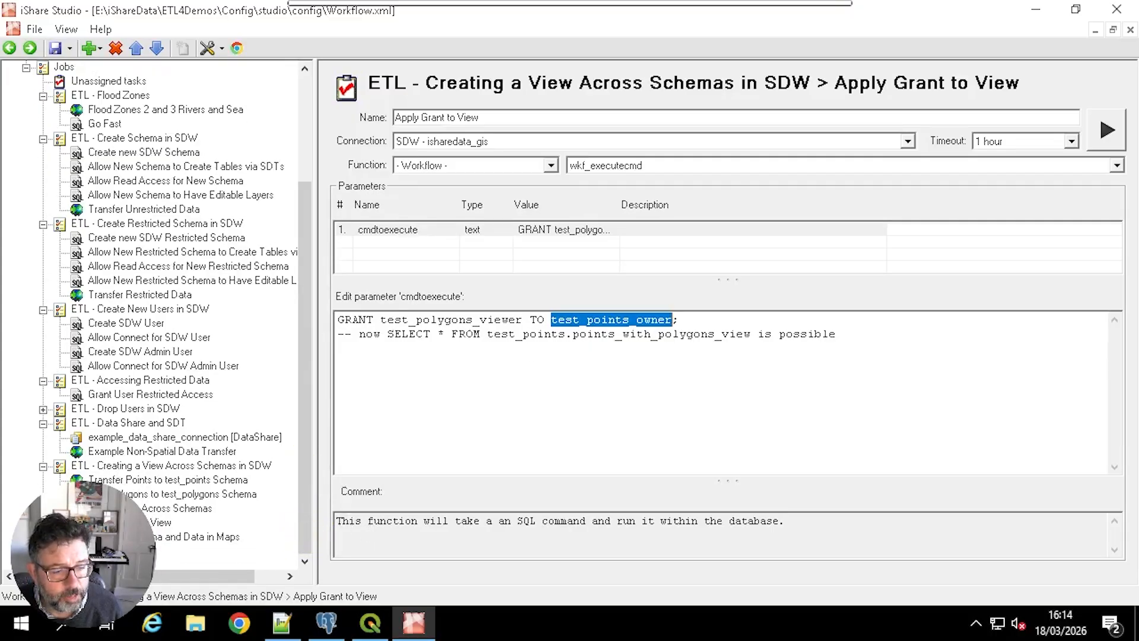
left_click(43, 538)
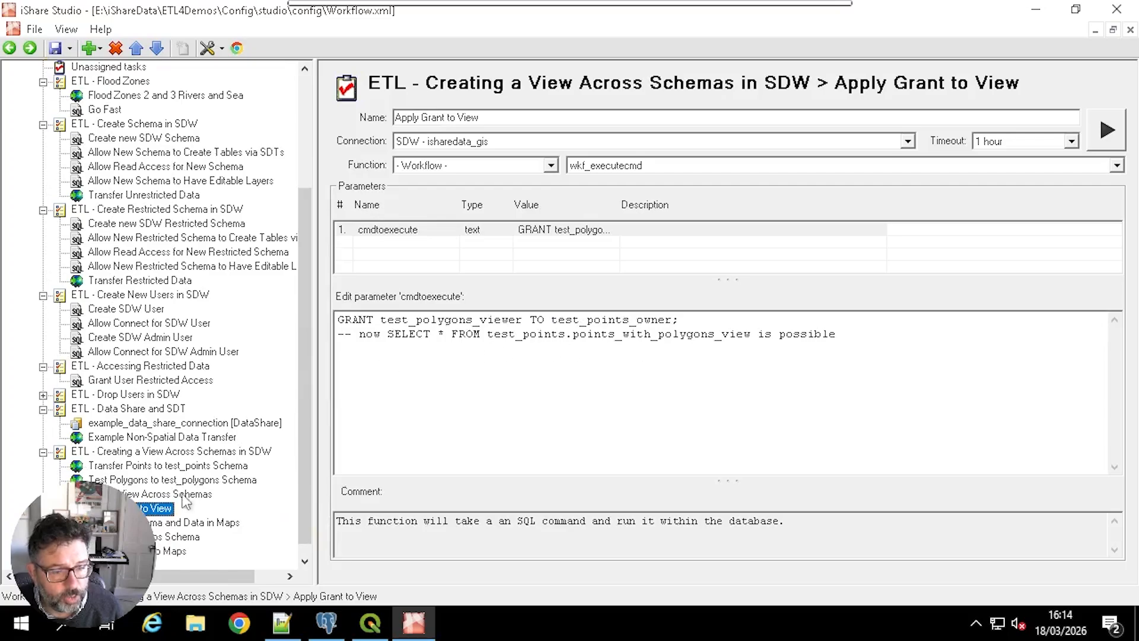
left_click(150, 536)
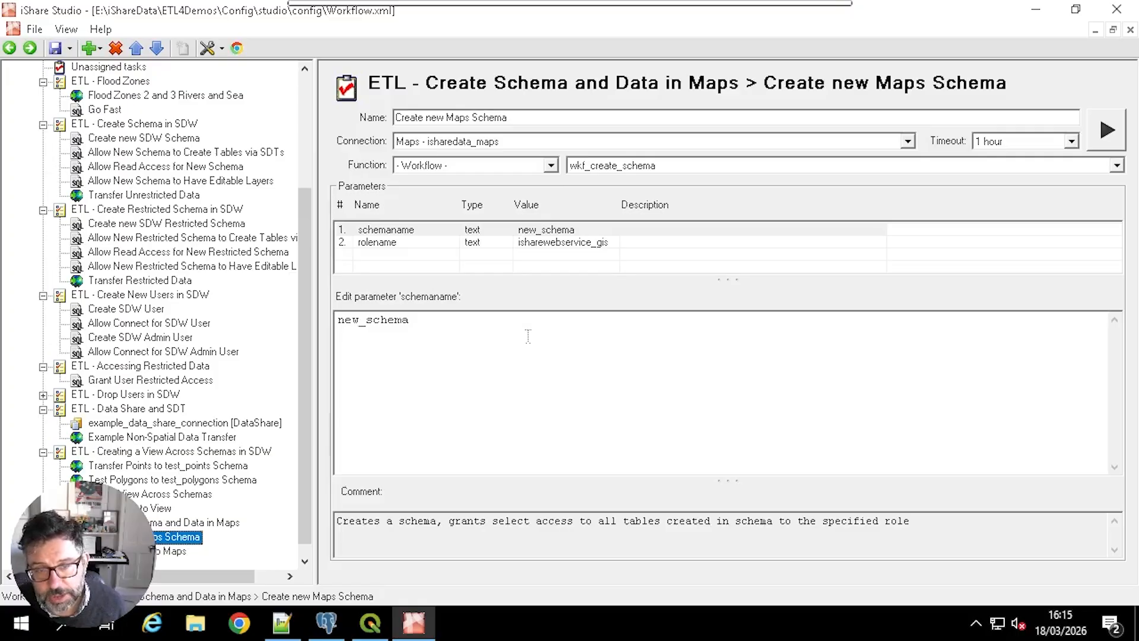
Step: Set the rolename parameter to isharewebservice_maps and run the Create new Maps Schema task
left_click(531, 247)
left_click(460, 321)
left_click_drag(460, 321, 481, 321)
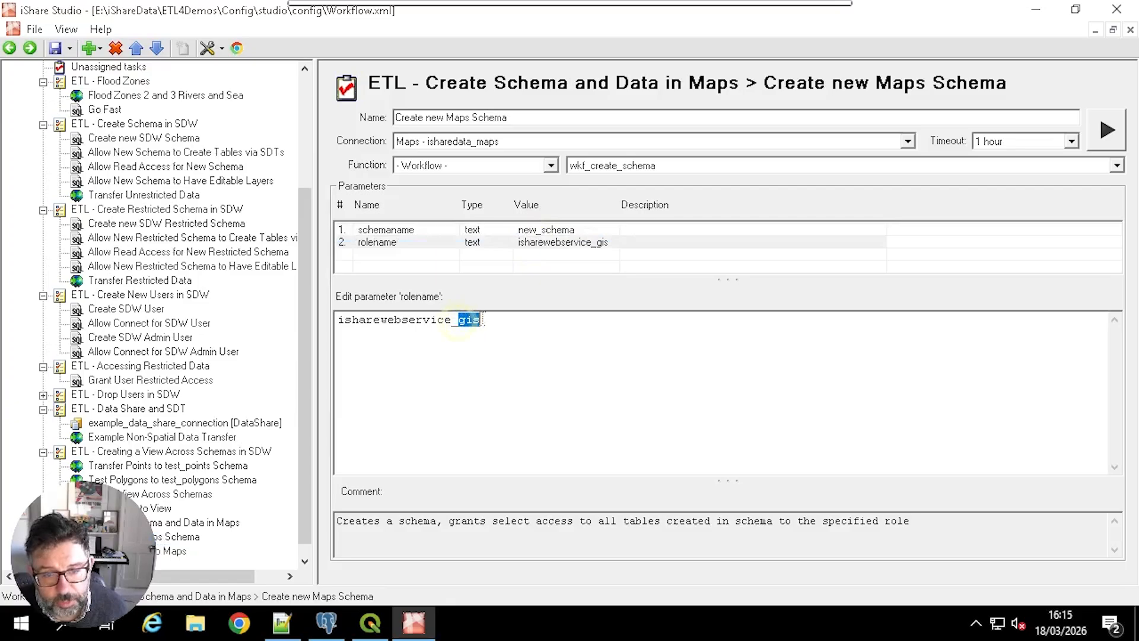
type("maps")
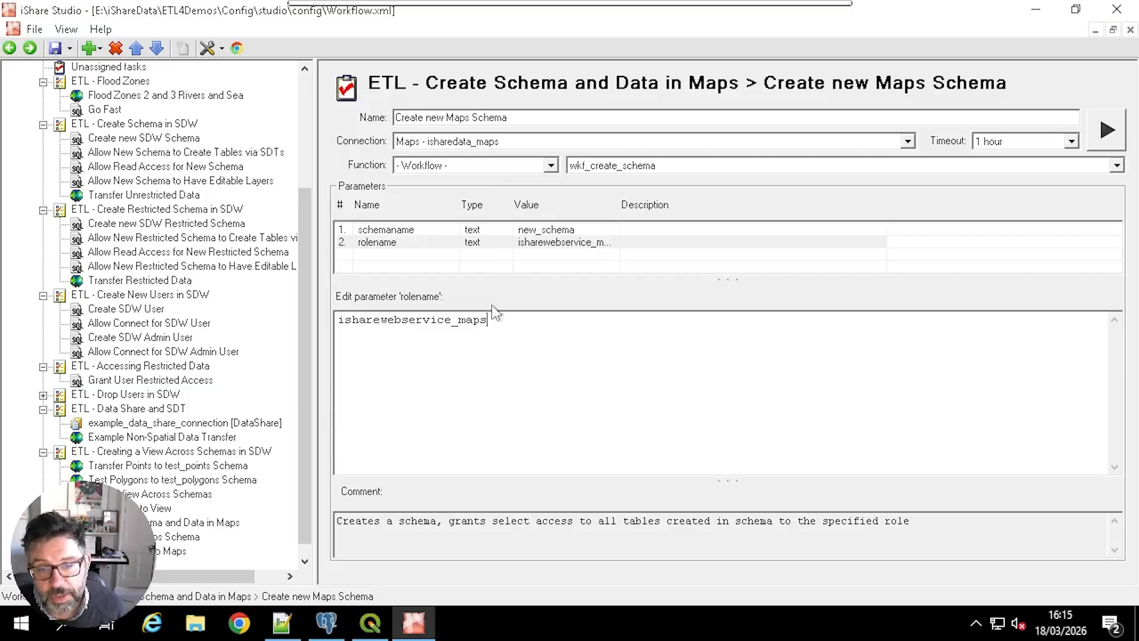
left_click(1092, 138)
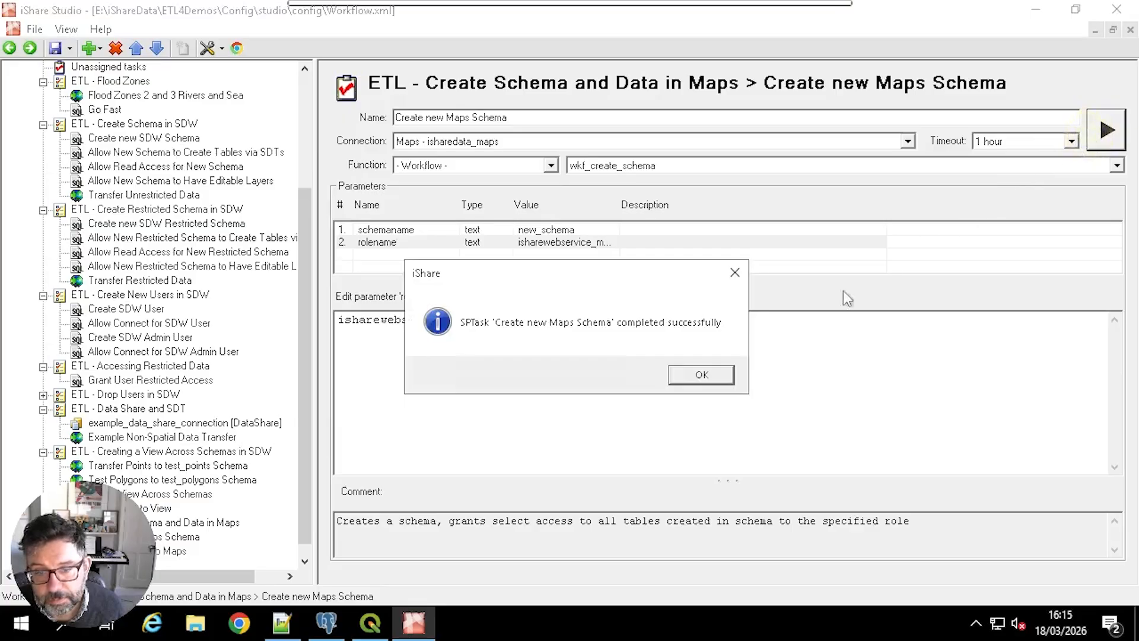
left_click(719, 375)
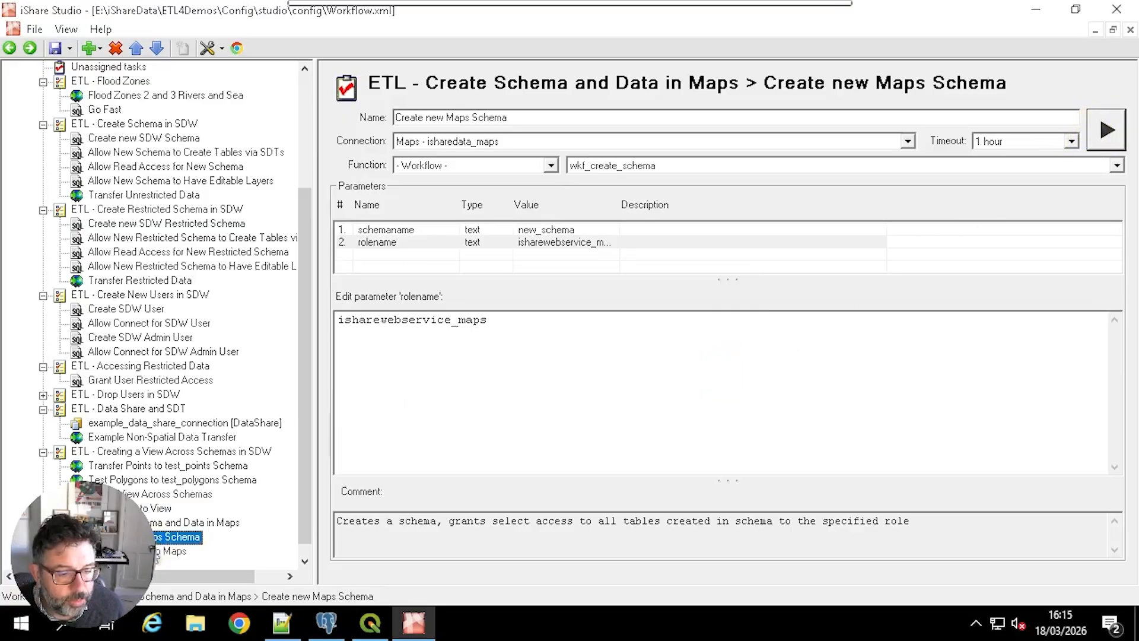
Step: Check the output table new_schema.points_with_polygons in the Duplicate data to Maps task and run the task
key("Down")
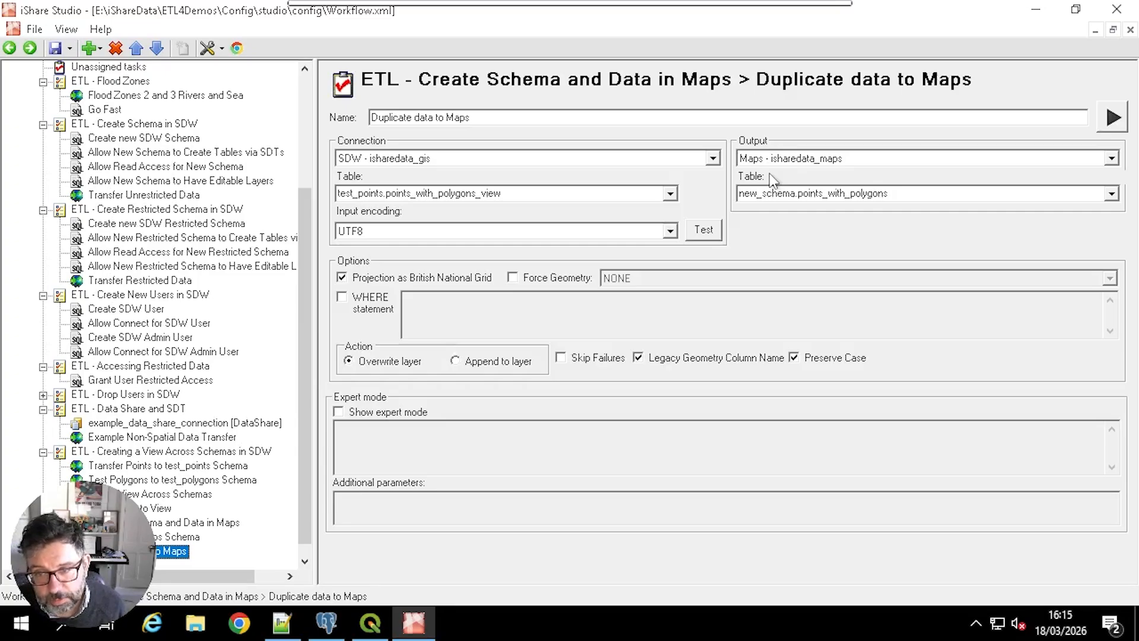
left_click(906, 192)
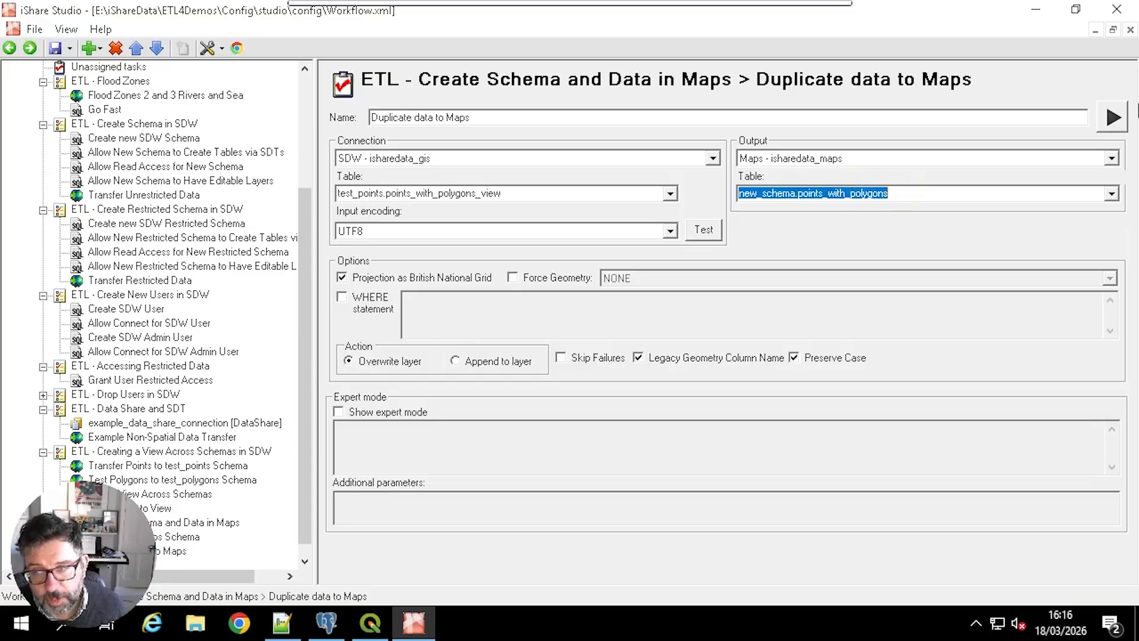
left_click(1113, 118)
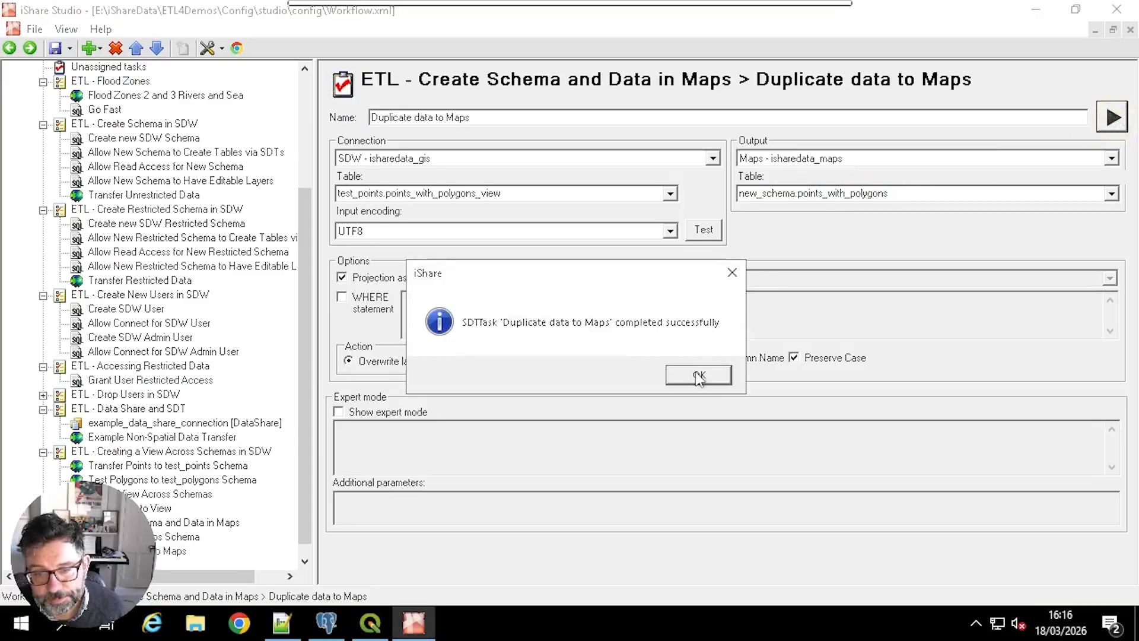
left_click(699, 375)
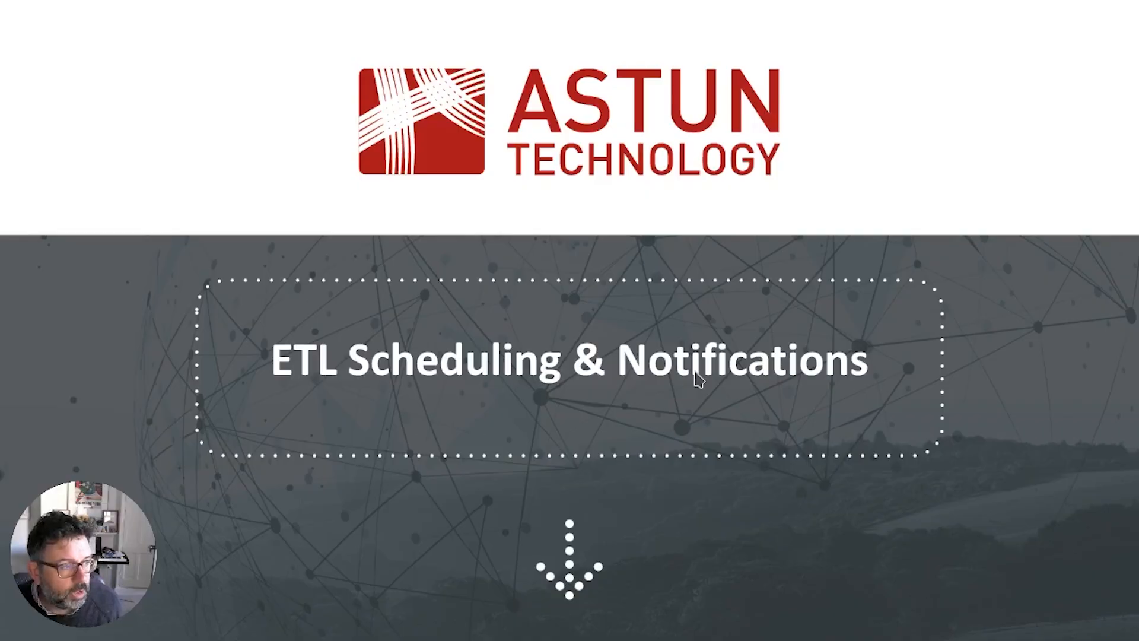